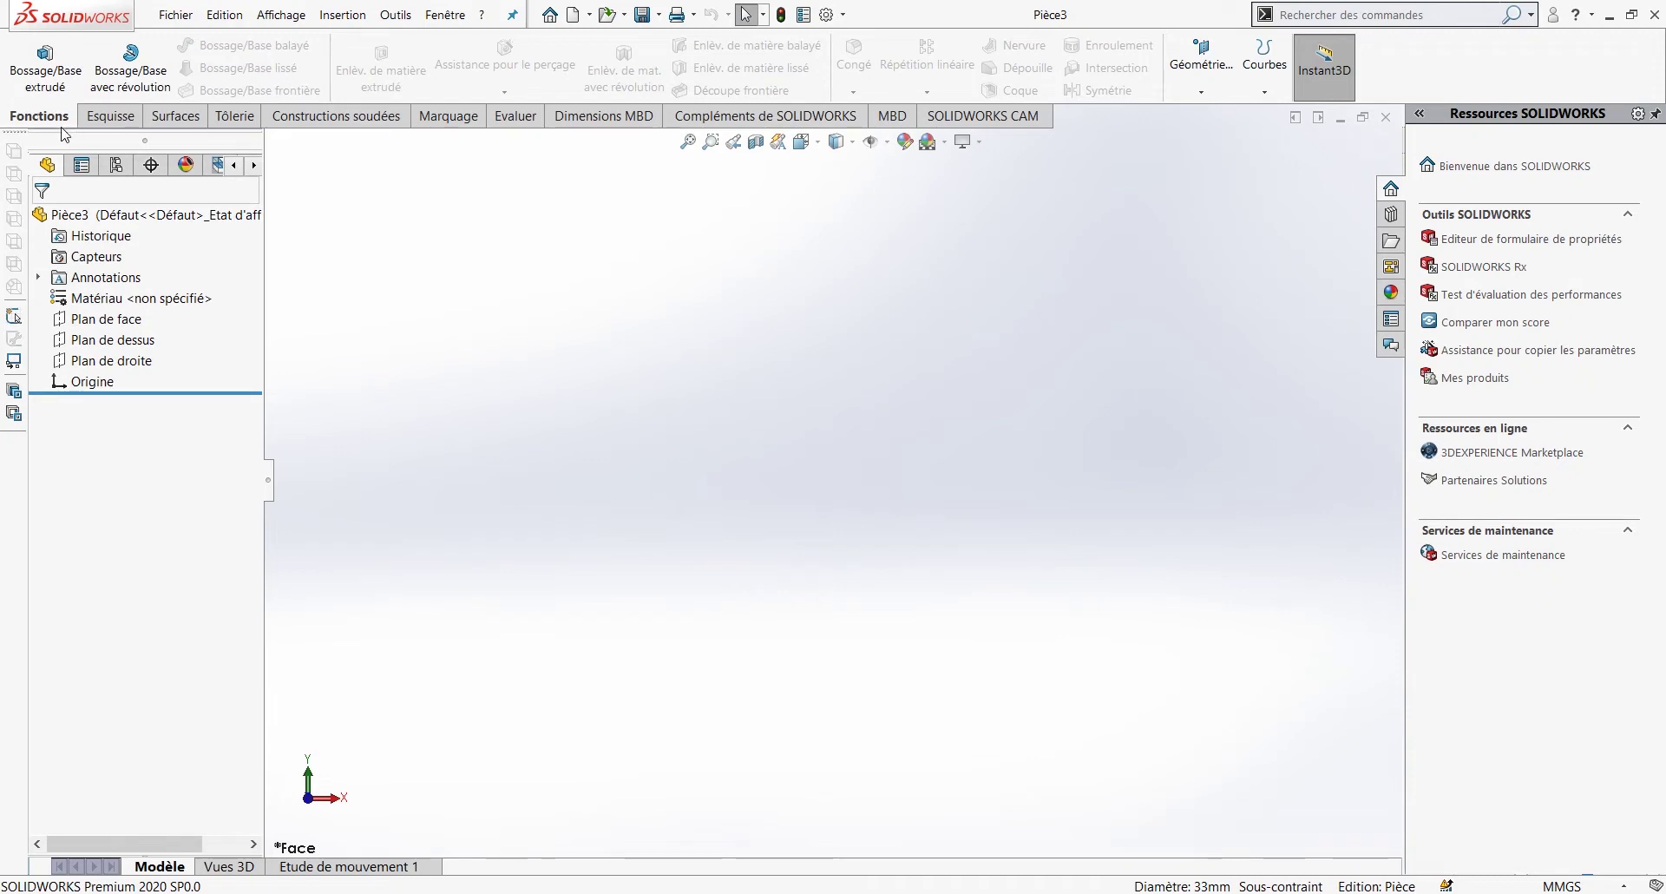
left_click(107, 116)
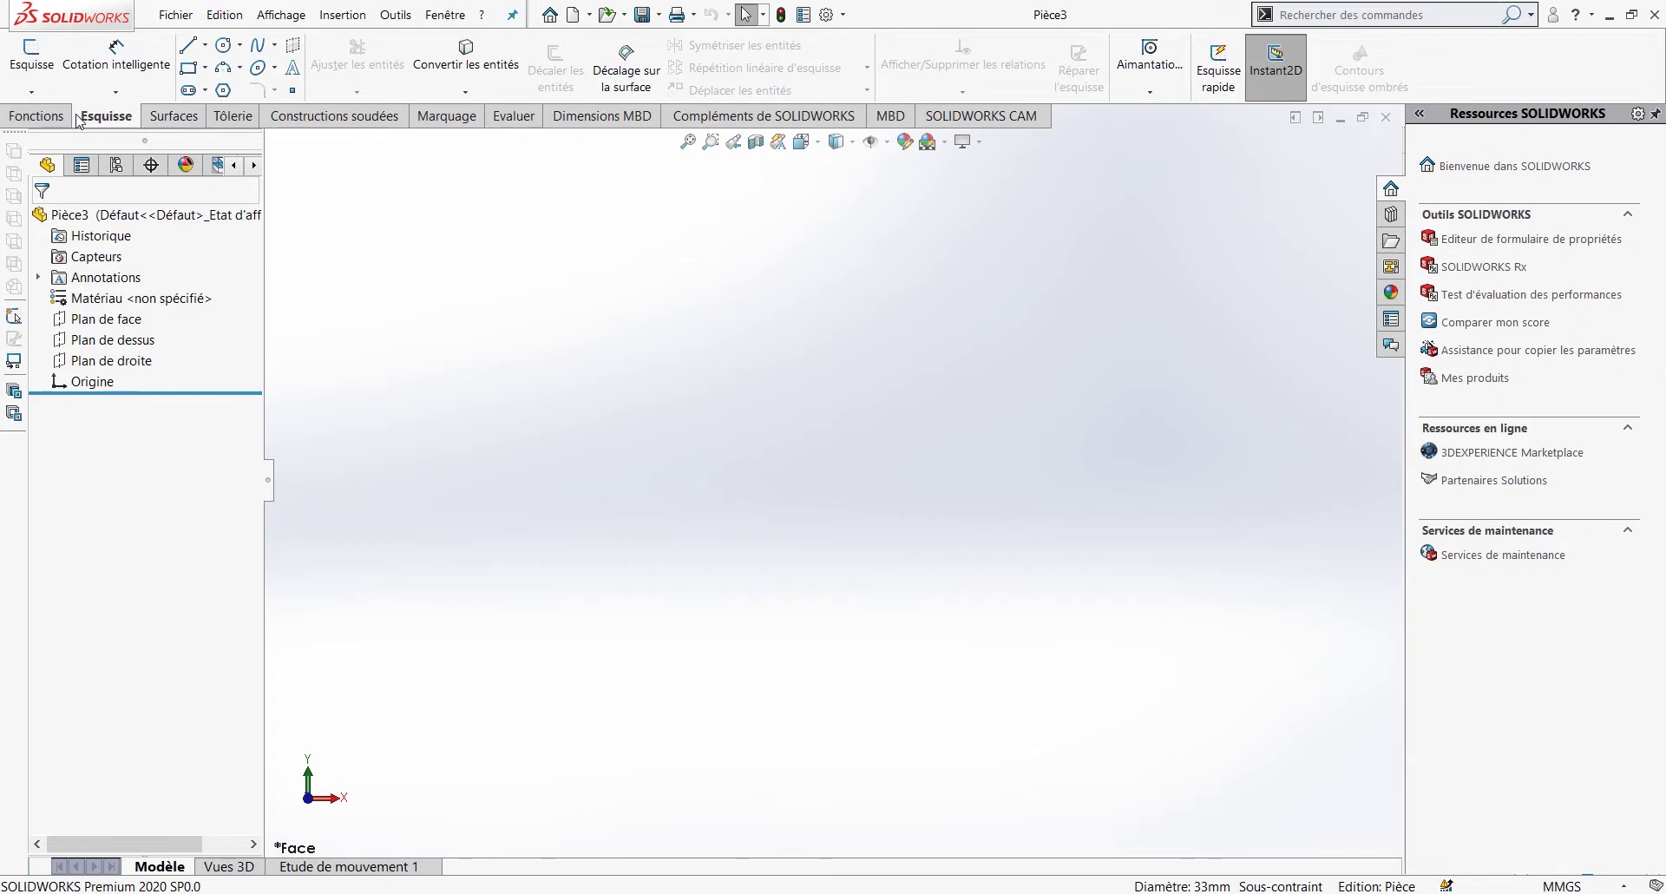
left_click(62, 123)
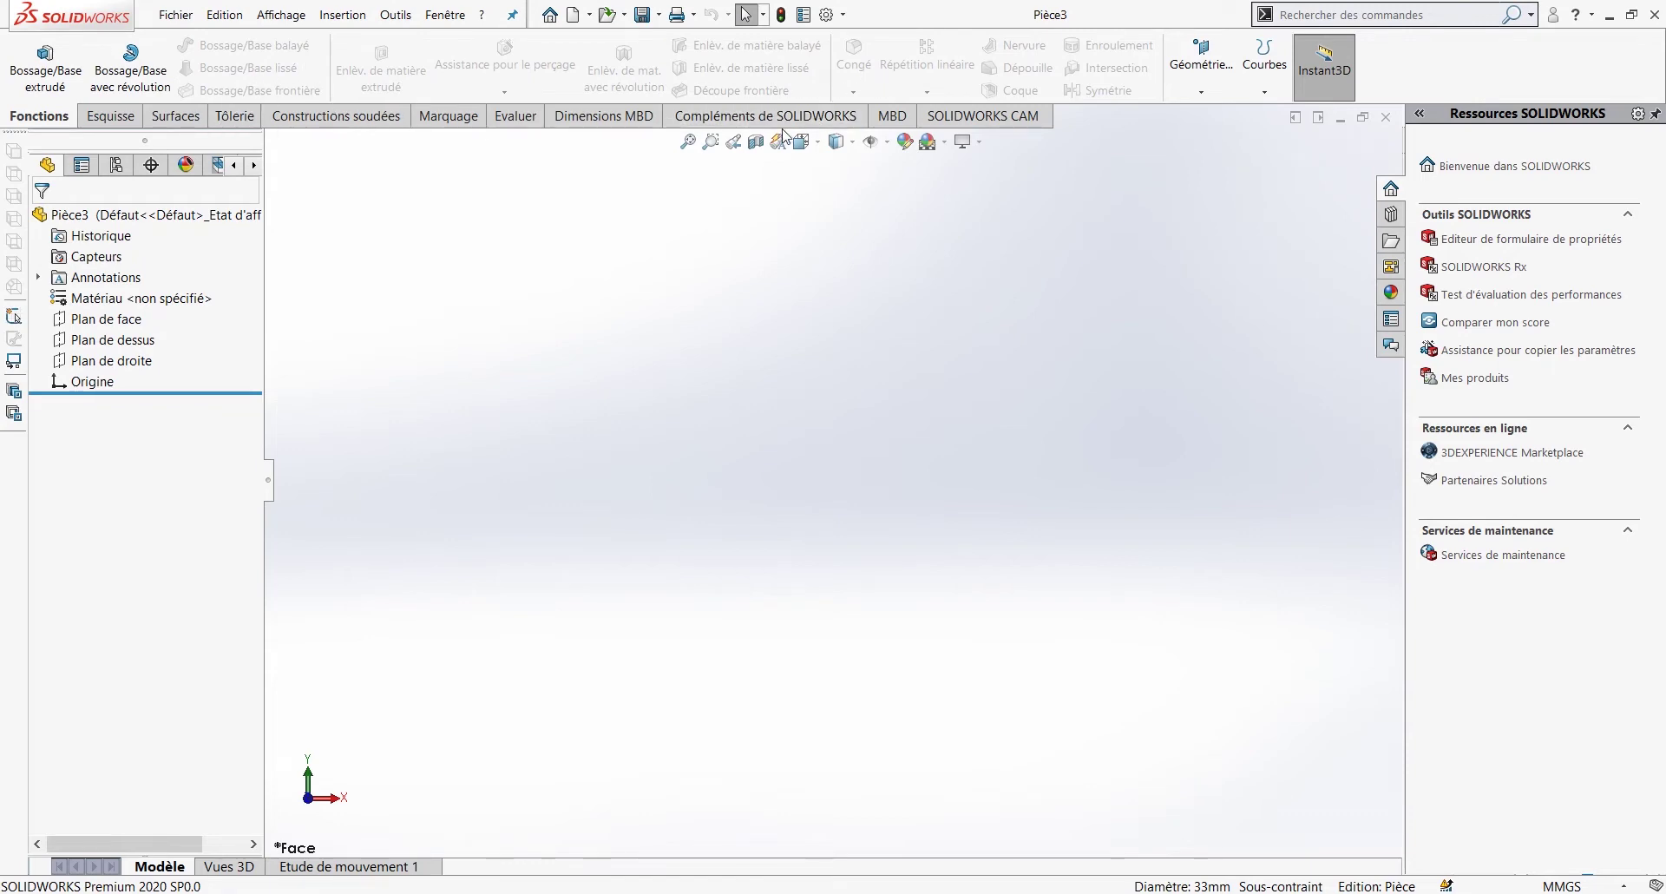
left_click(230, 120)
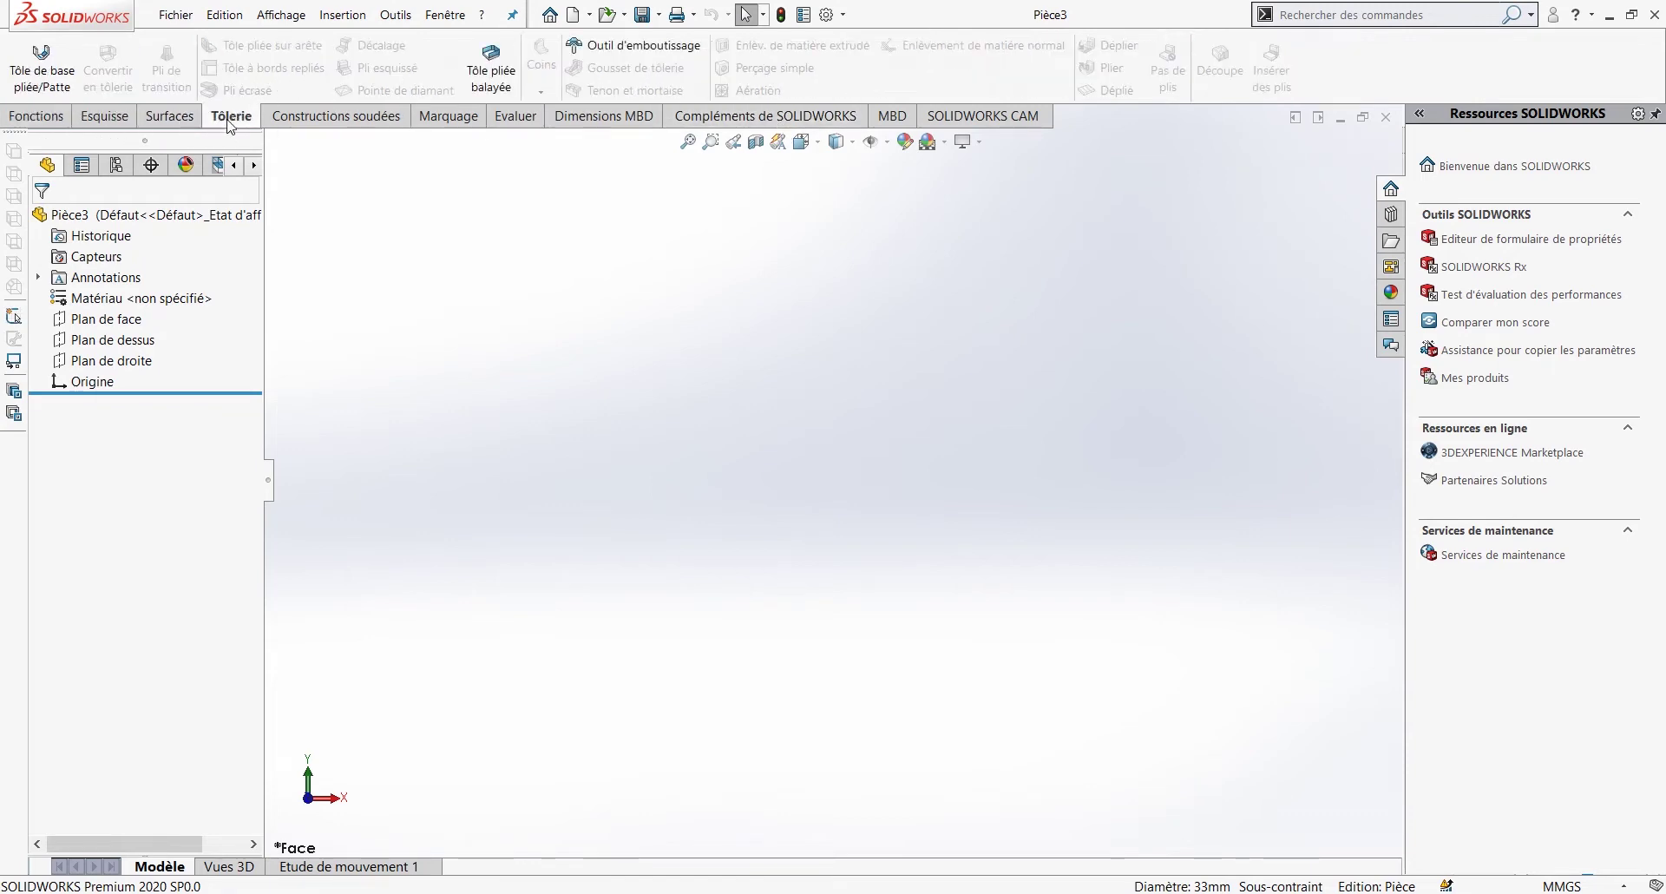
left_click(363, 122)
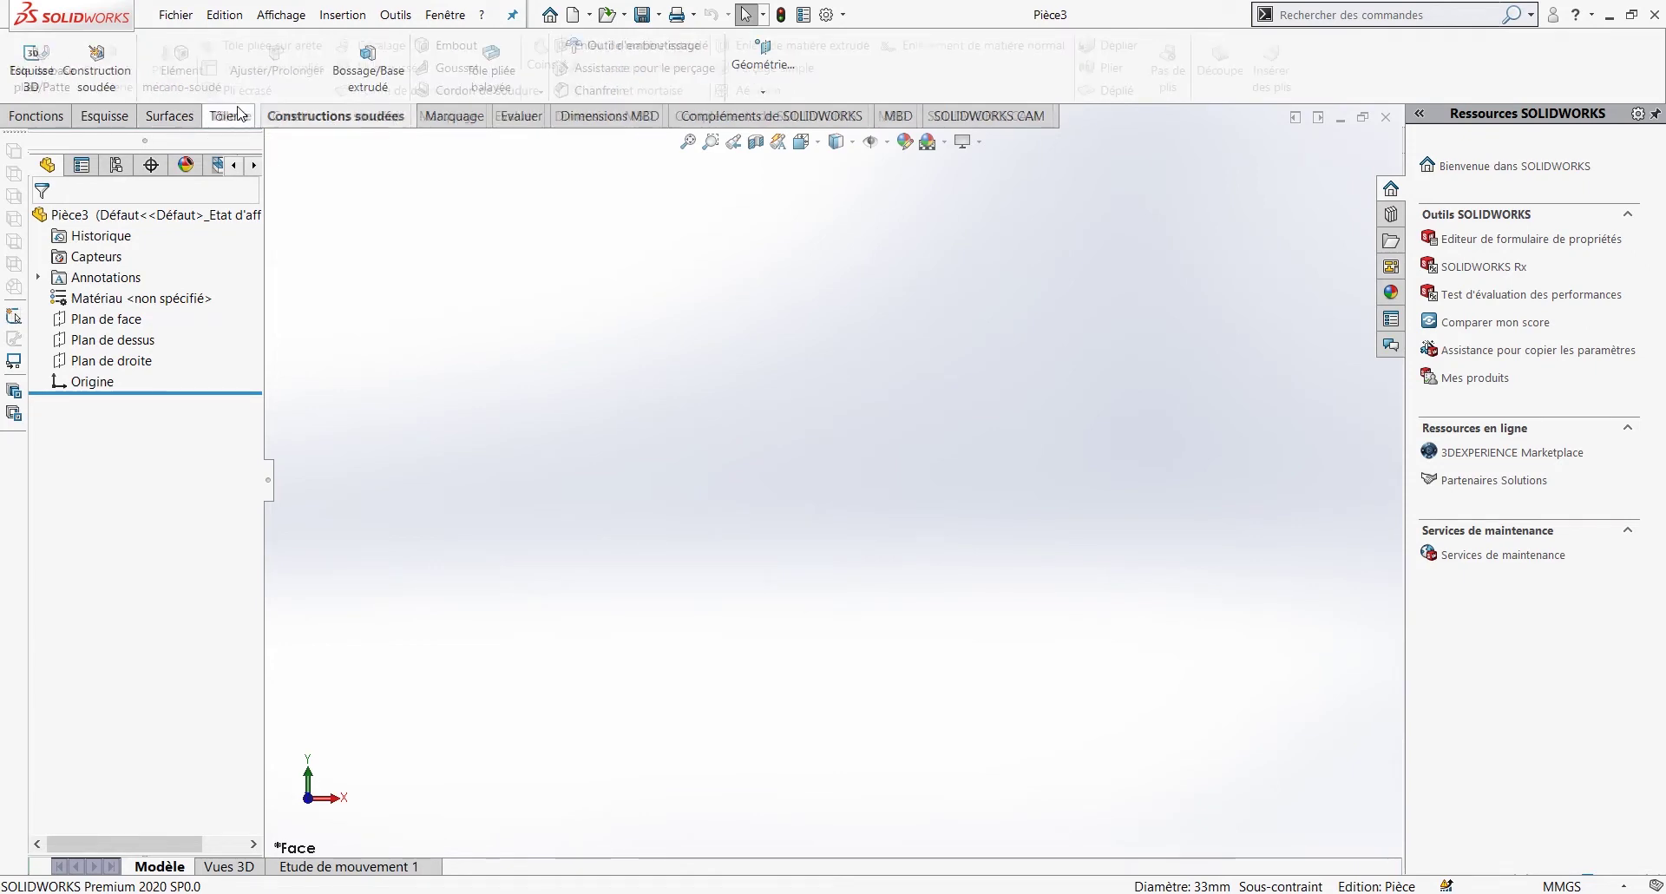
left_click(35, 118)
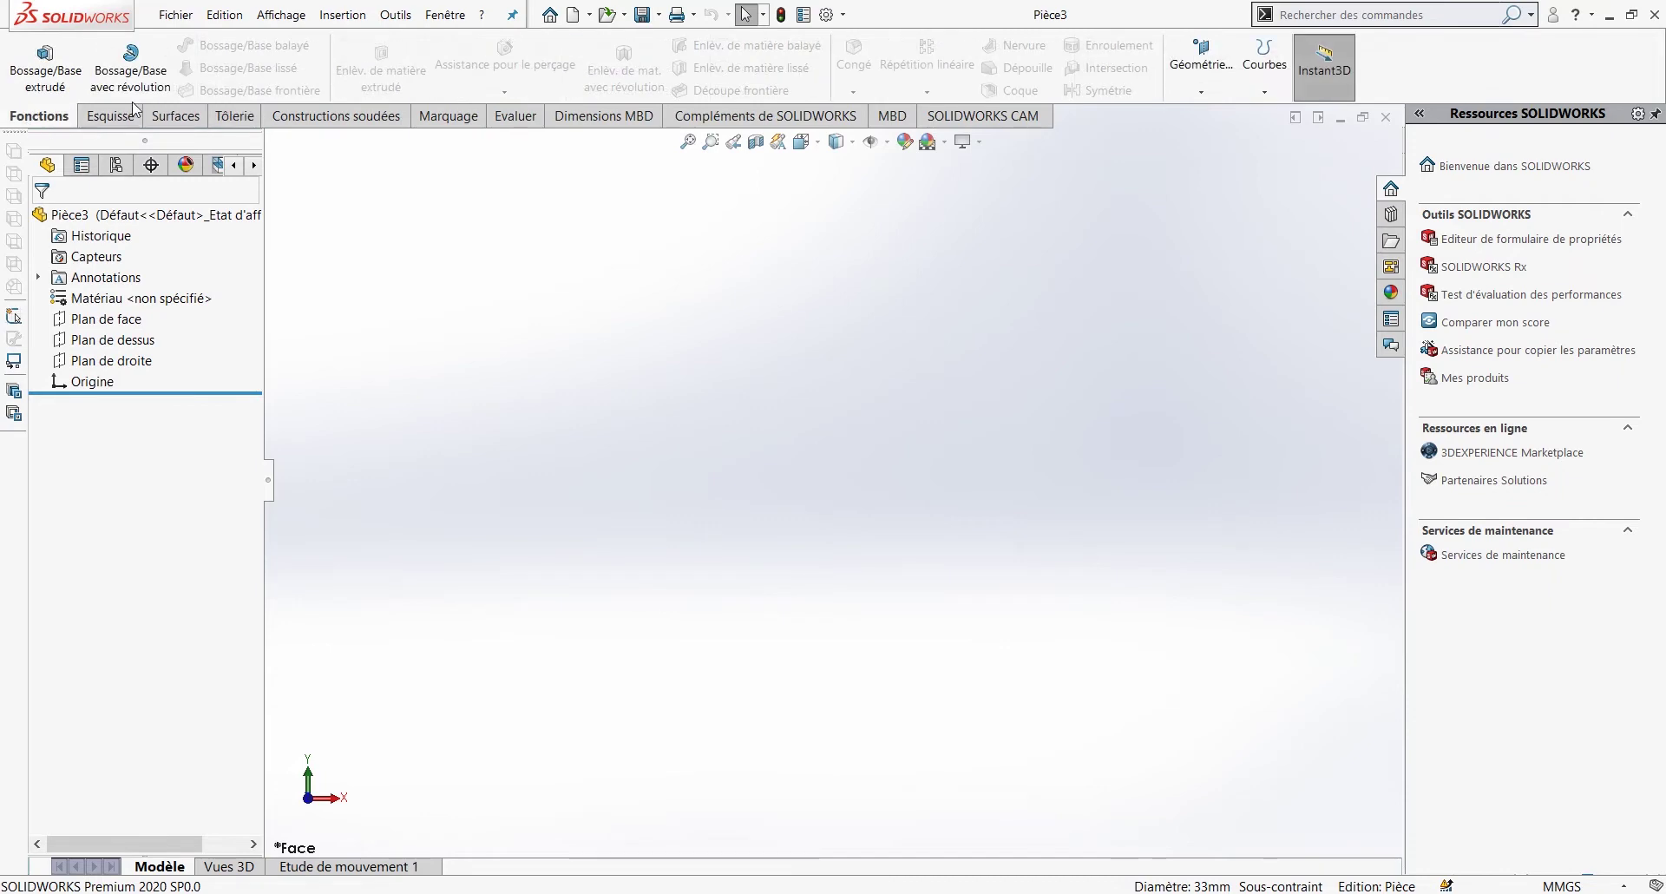
Step: Open a sketch on the front plane (Plan de face) and exit it without drawing anything
left_click(111, 122)
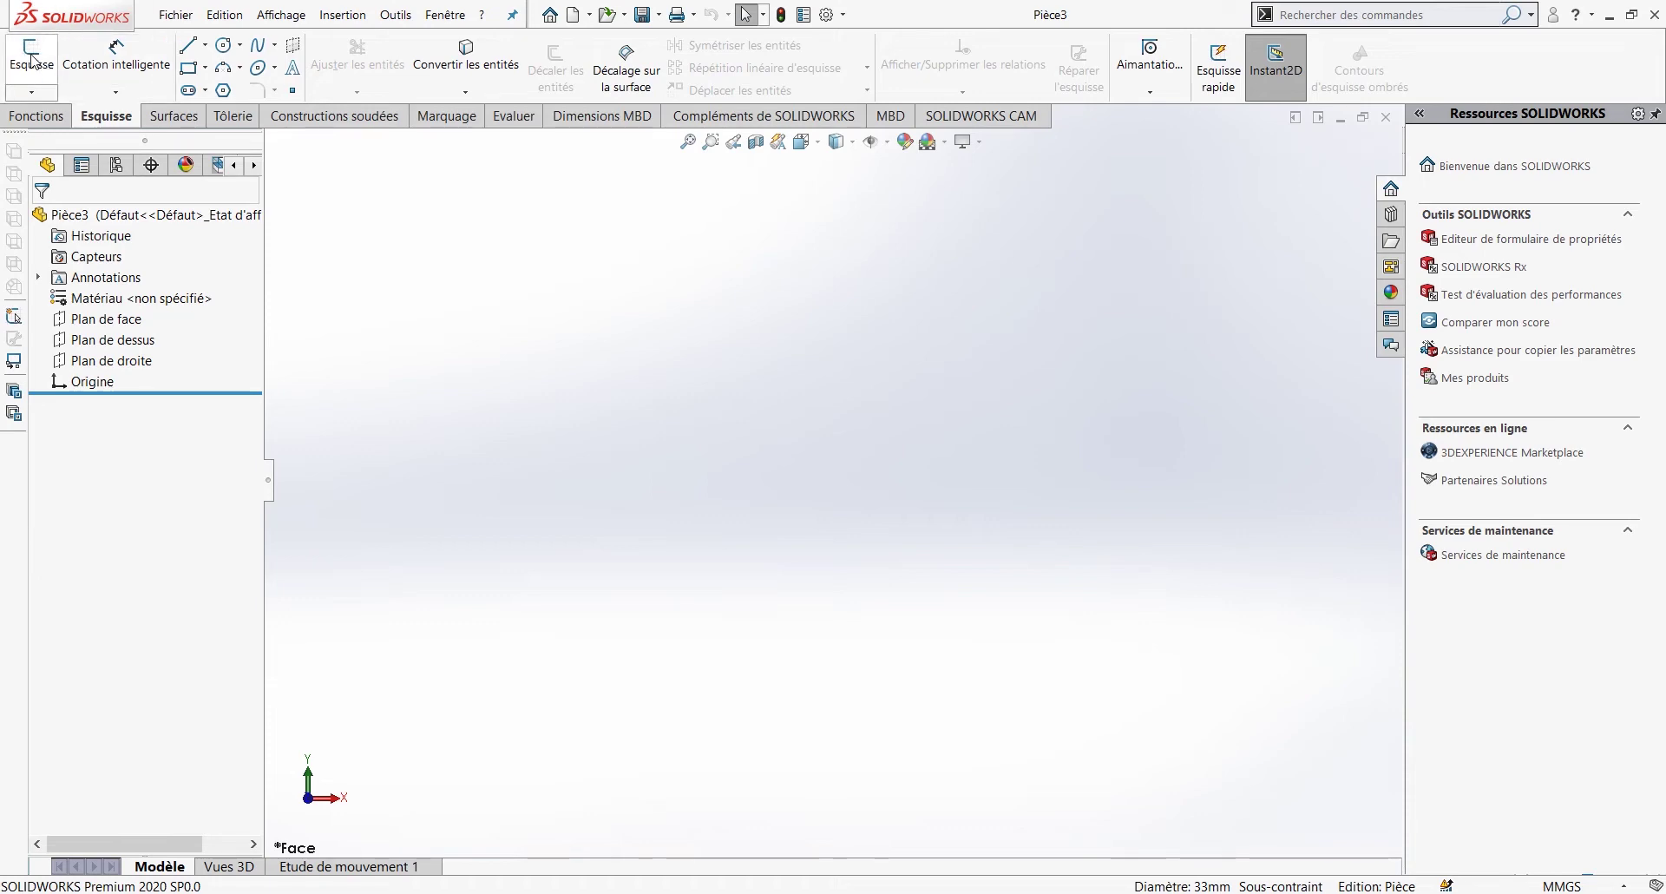
left_click(84, 320)
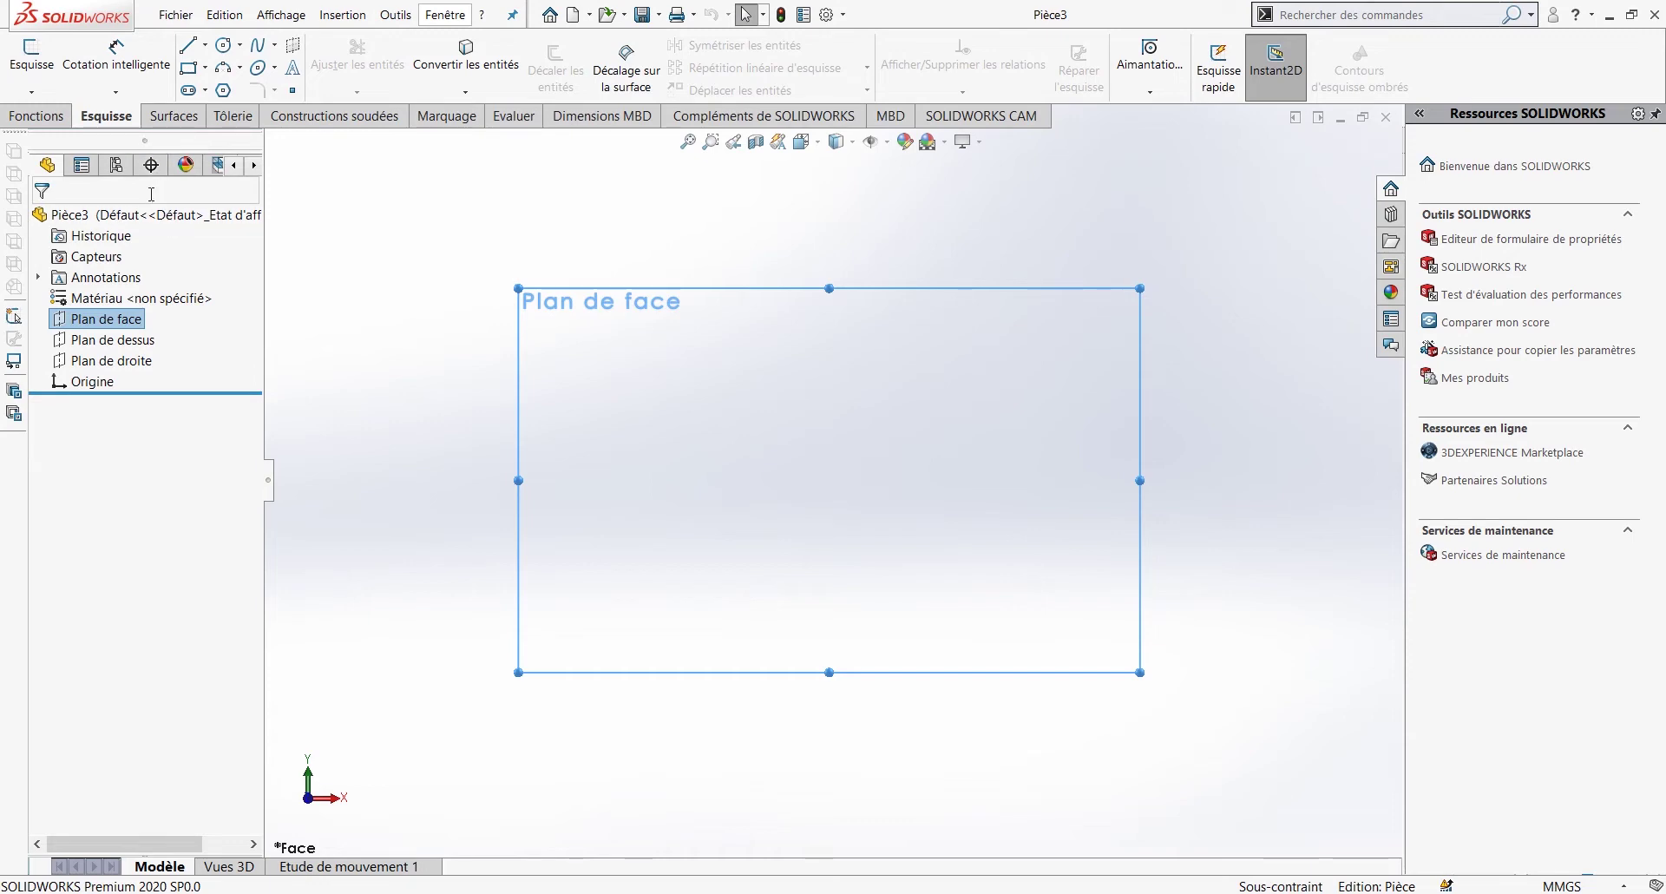
left_click(31, 53)
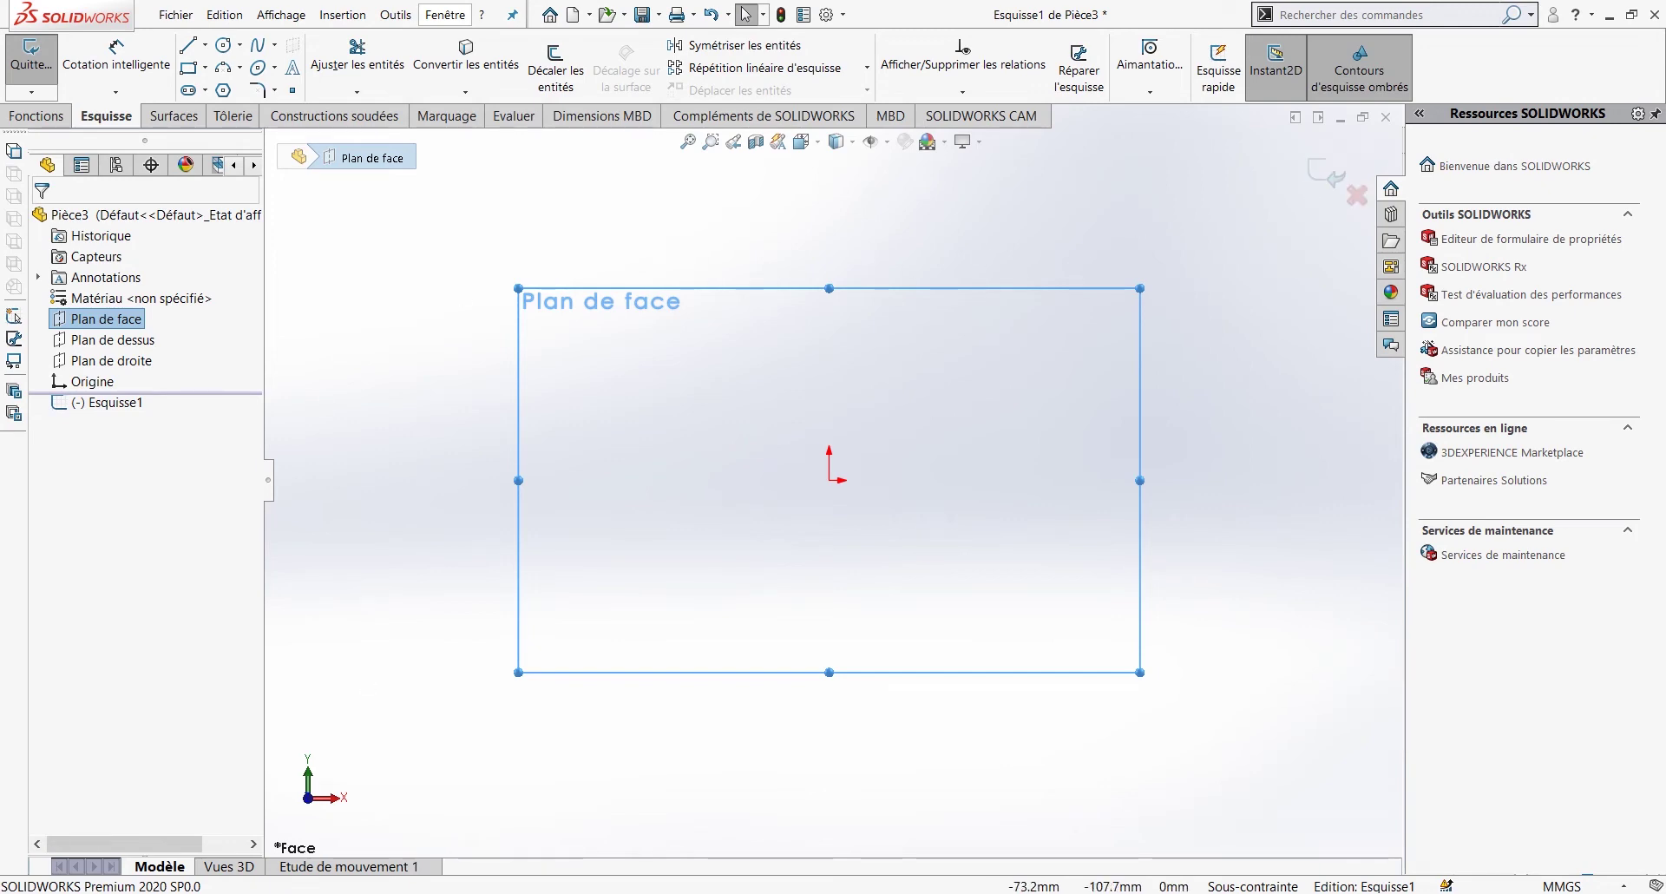
left_click(122, 404)
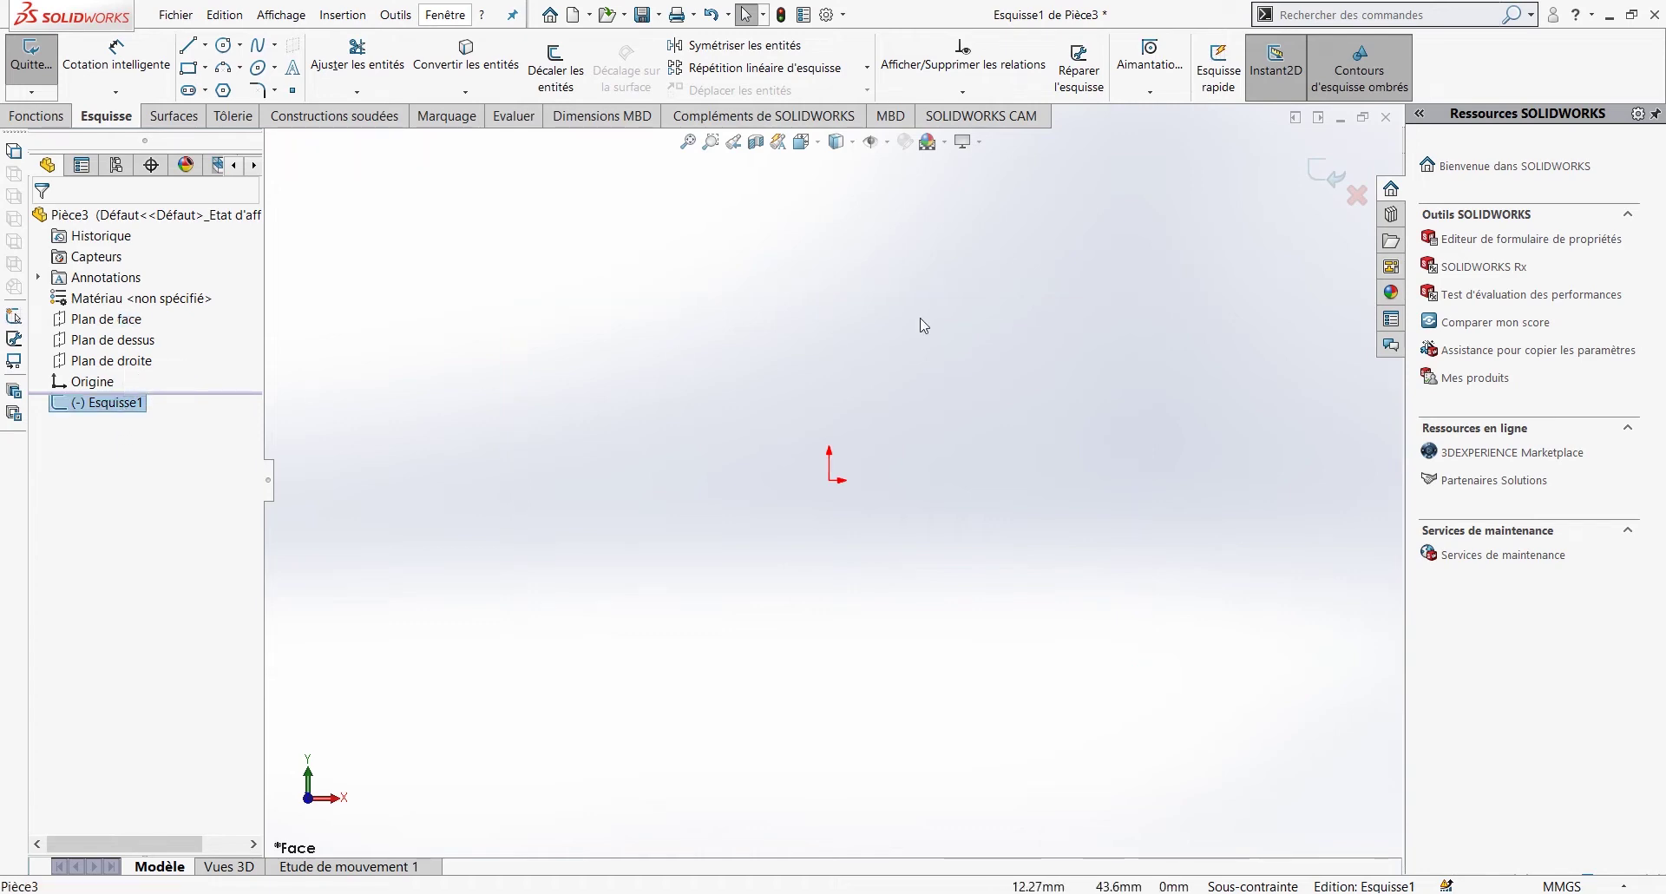
left_click(1334, 174)
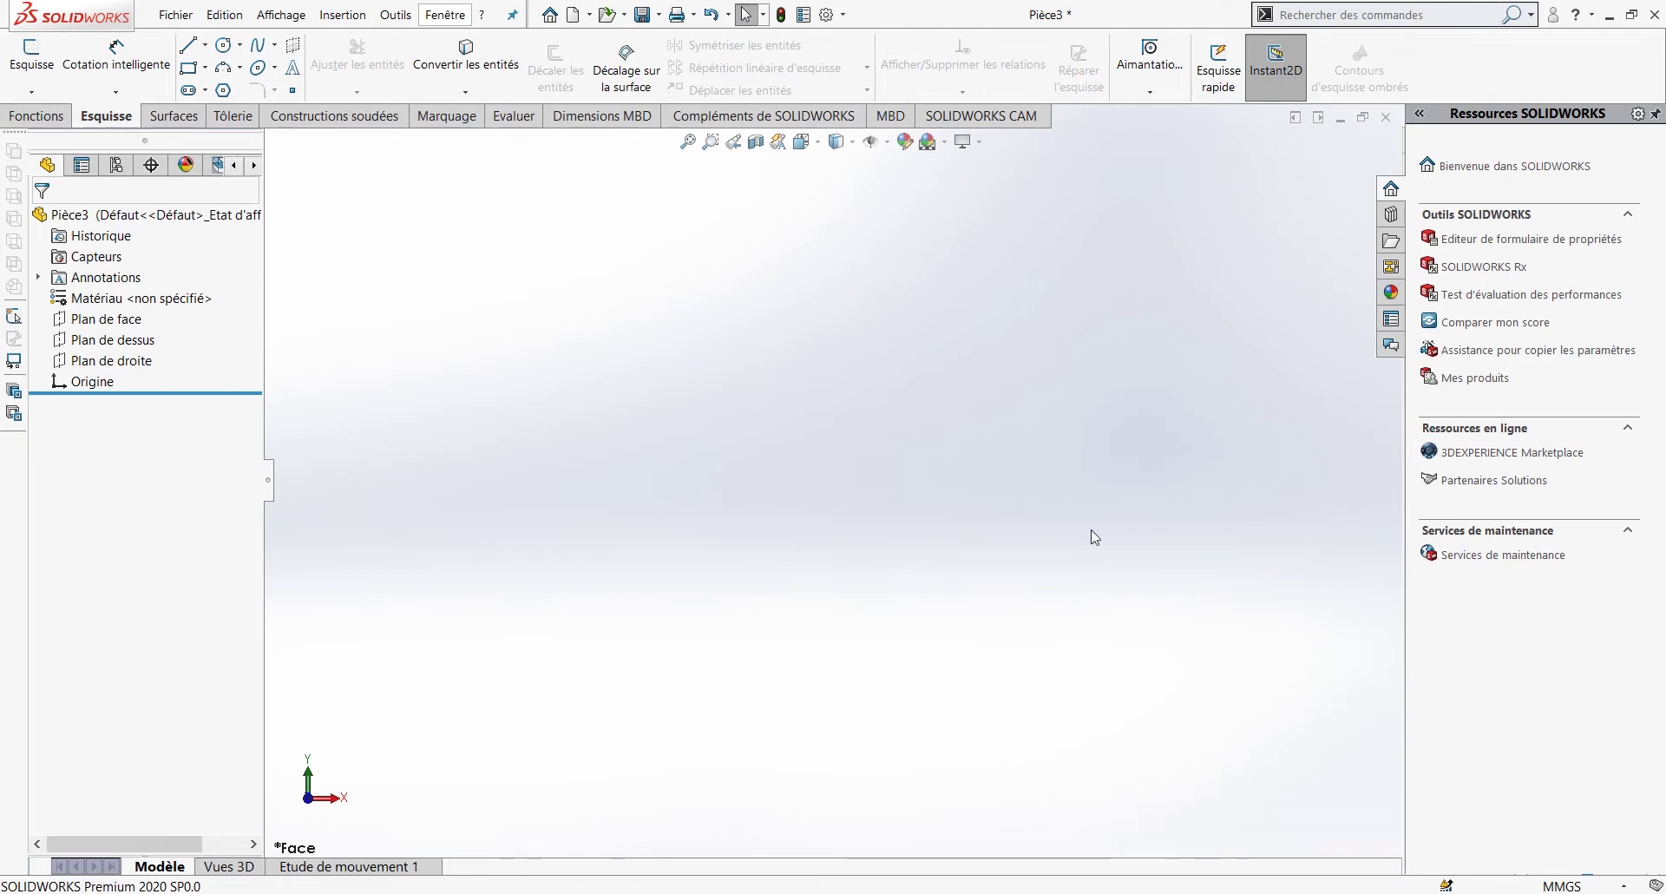
Step: Start a new sketch on the front plane (Plan de face)
left_click(31, 52)
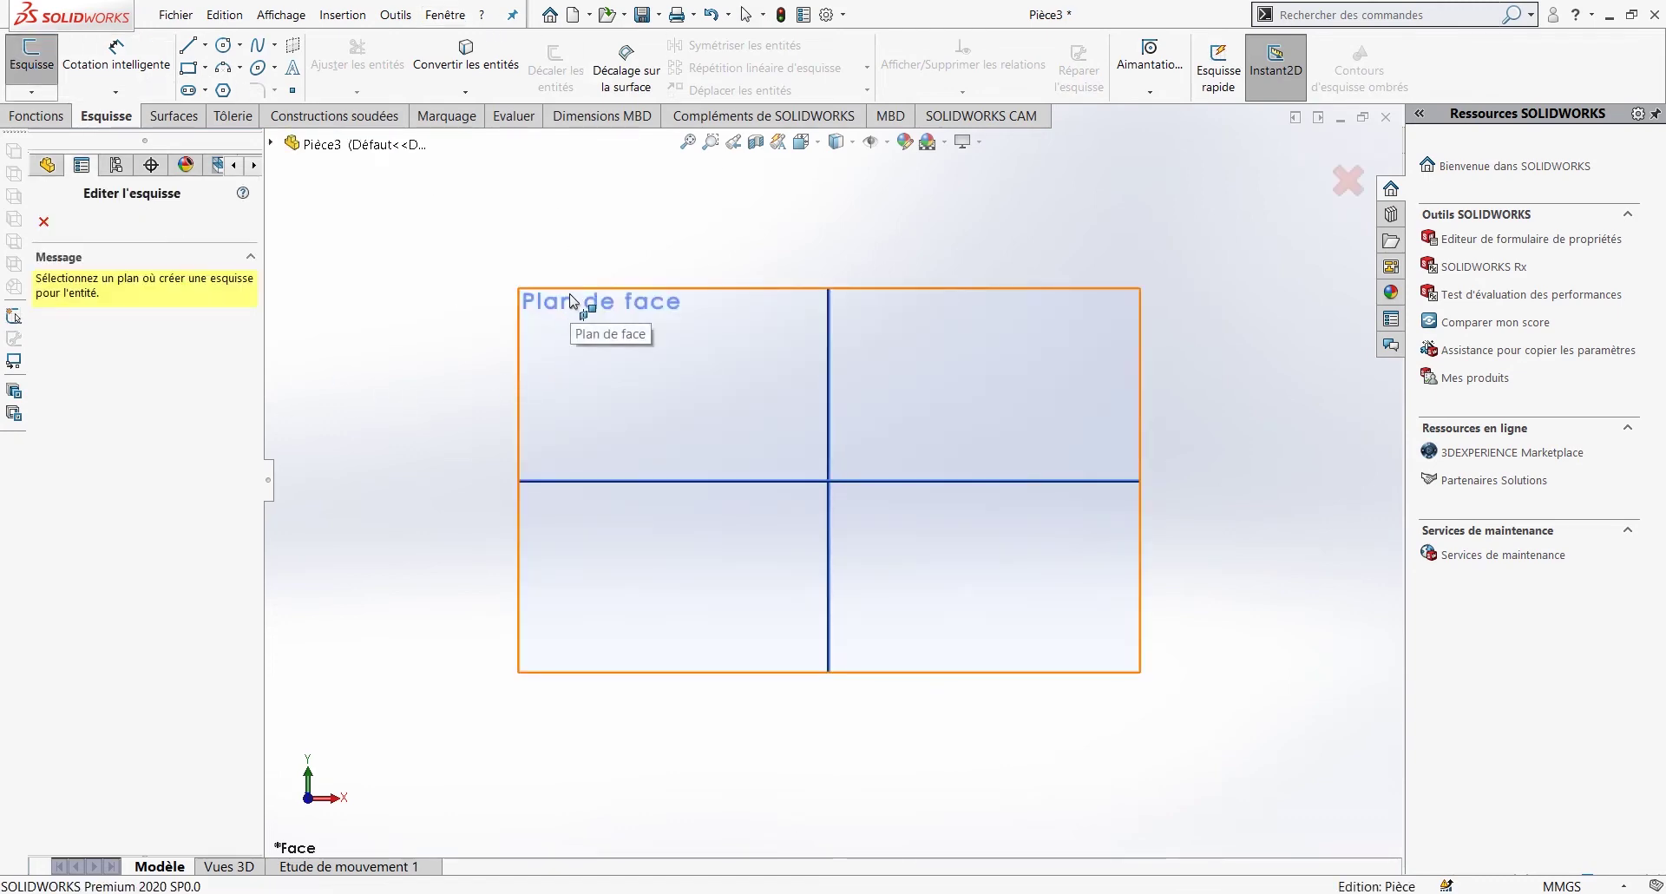
left_click(742, 295)
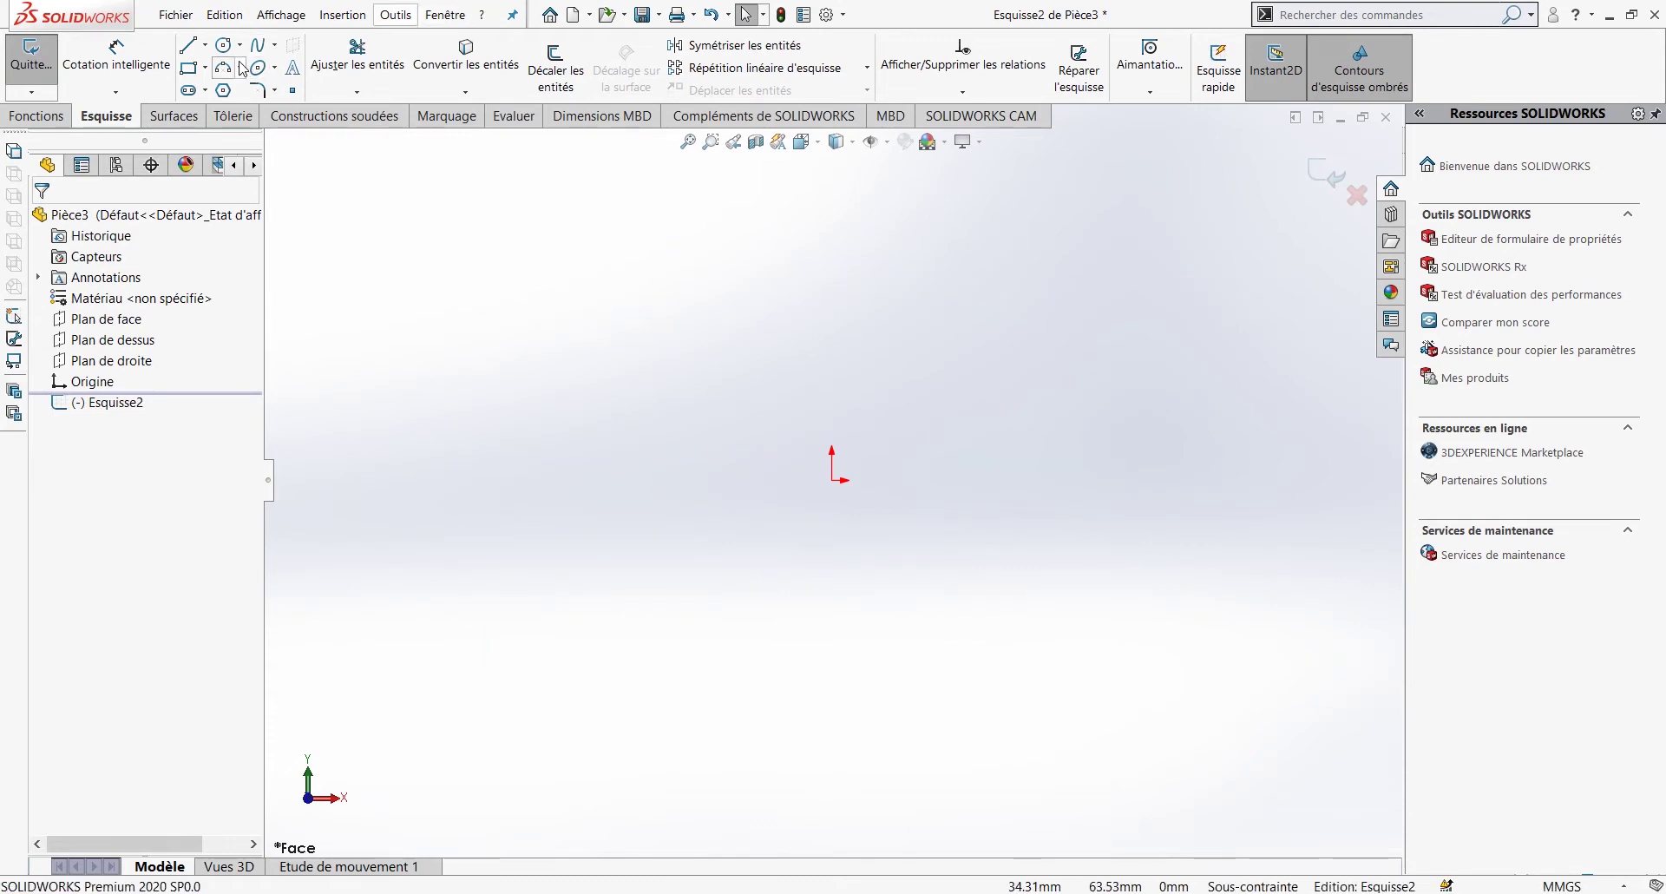
Step: Sketch a trial corner rectangle starting at the origin and delete all of its lines
left_click(189, 67)
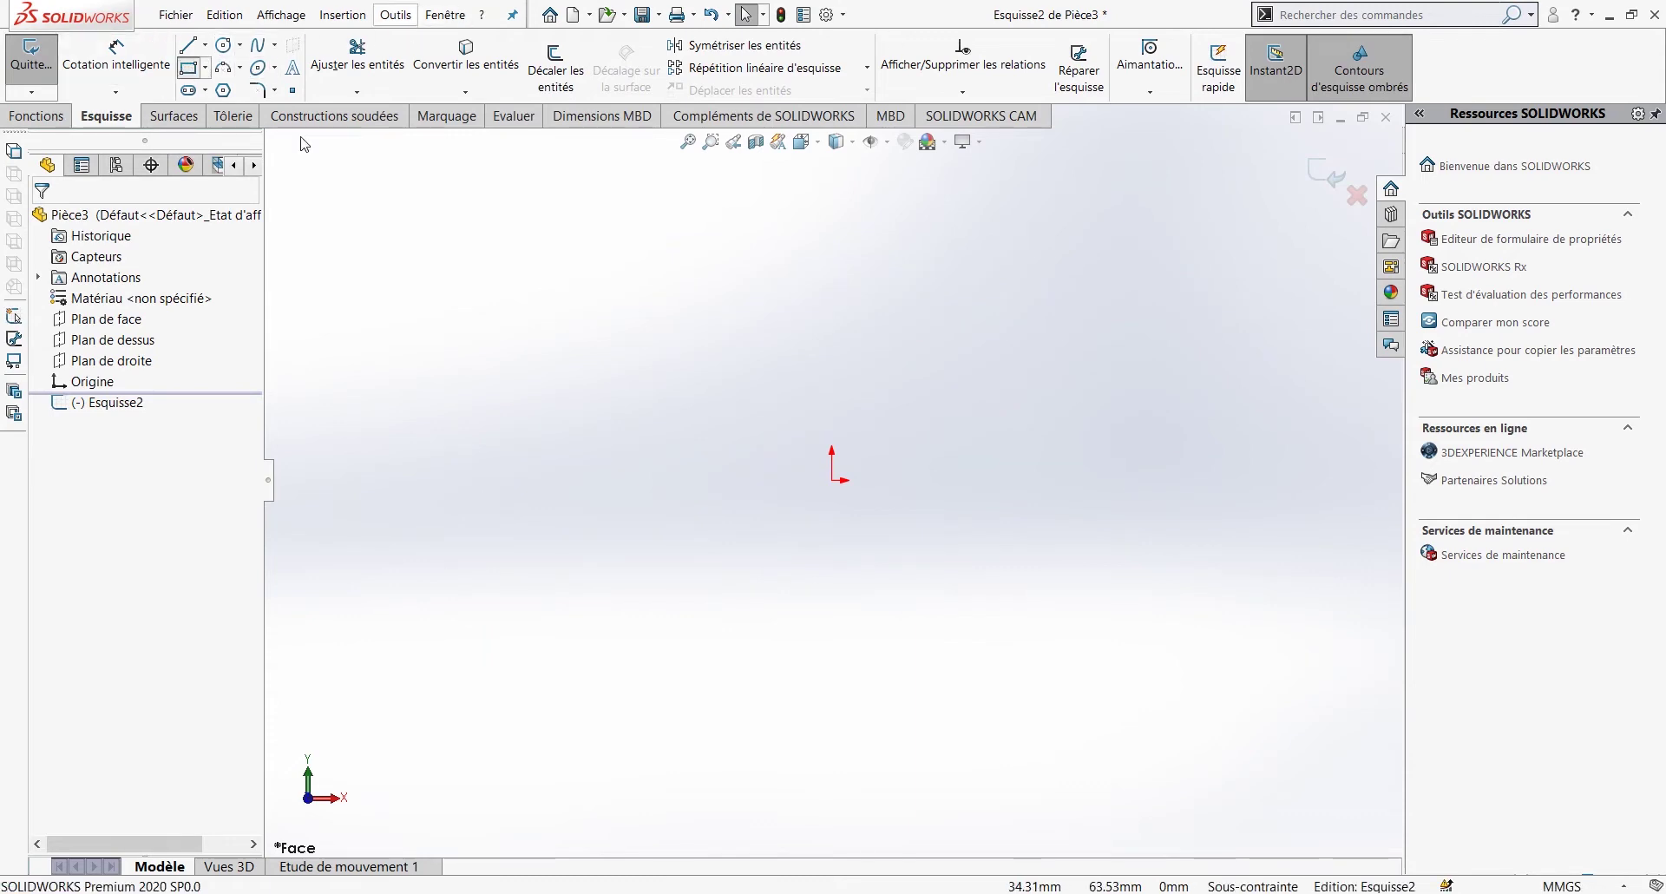
left_click(831, 480)
left_click(993, 328)
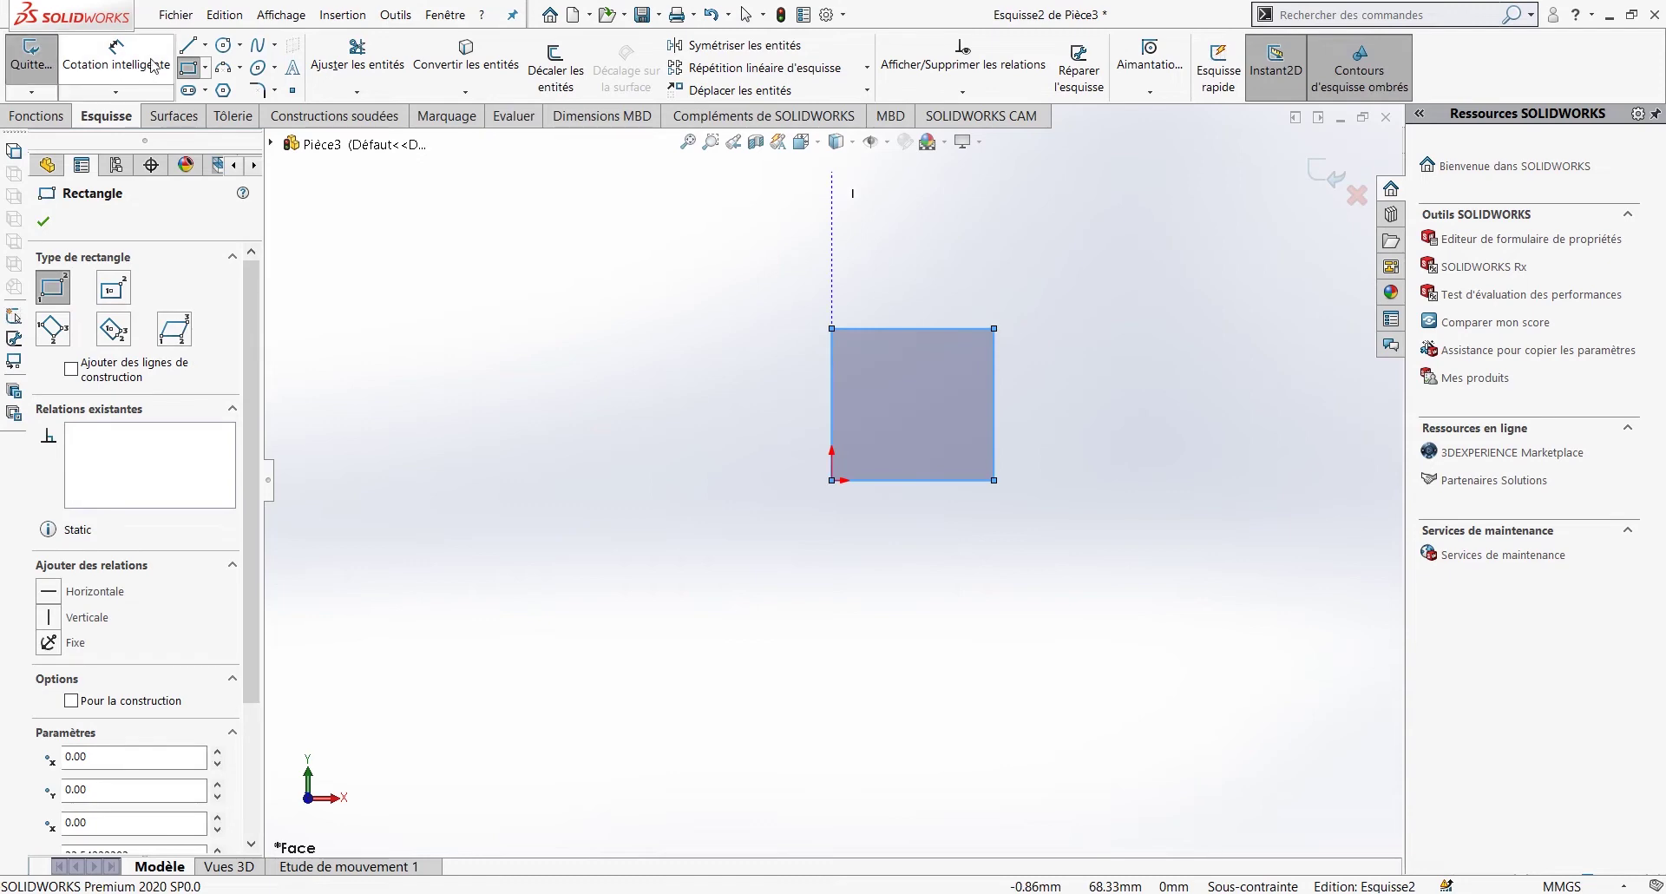
left_click(188, 45)
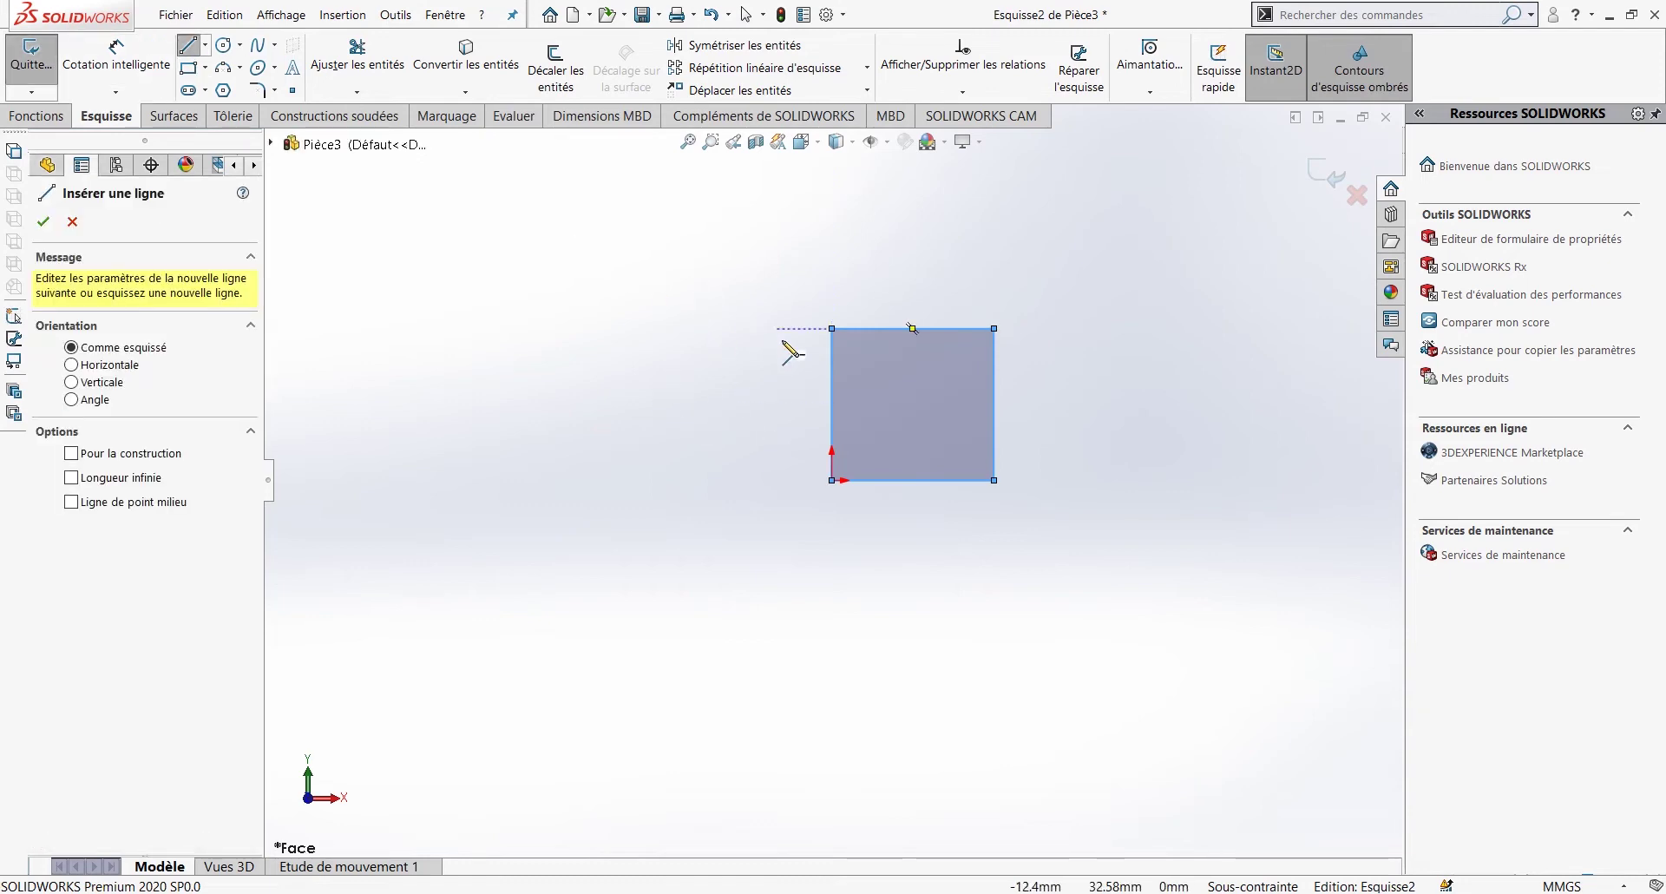
key("Escape")
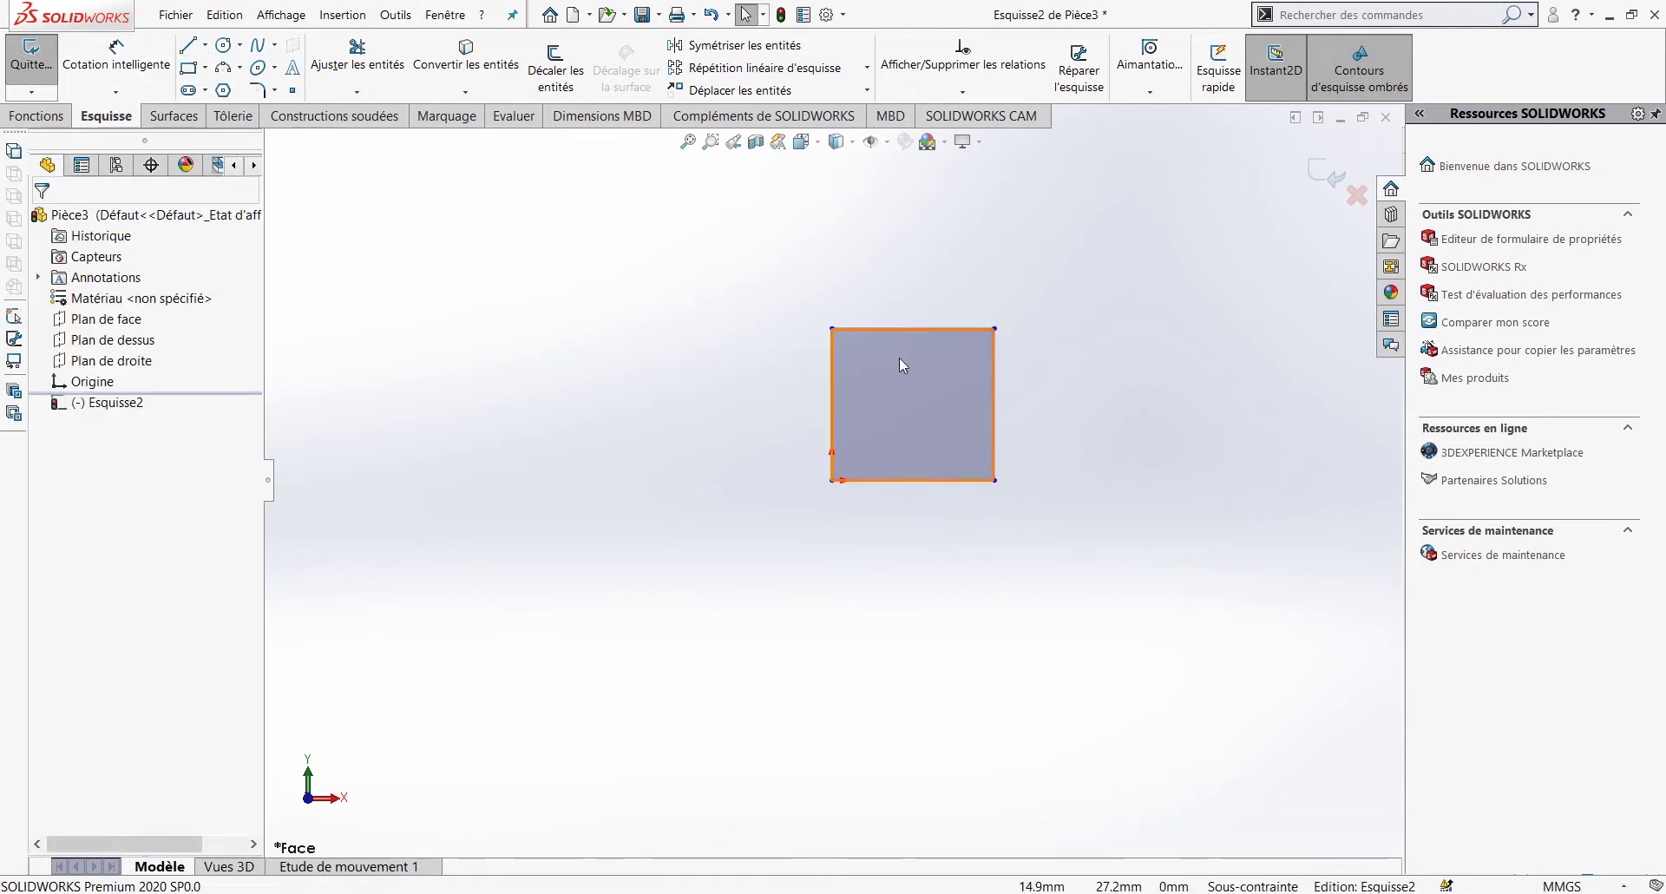
left_click_drag(1078, 283, 760, 479)
key("Delete")
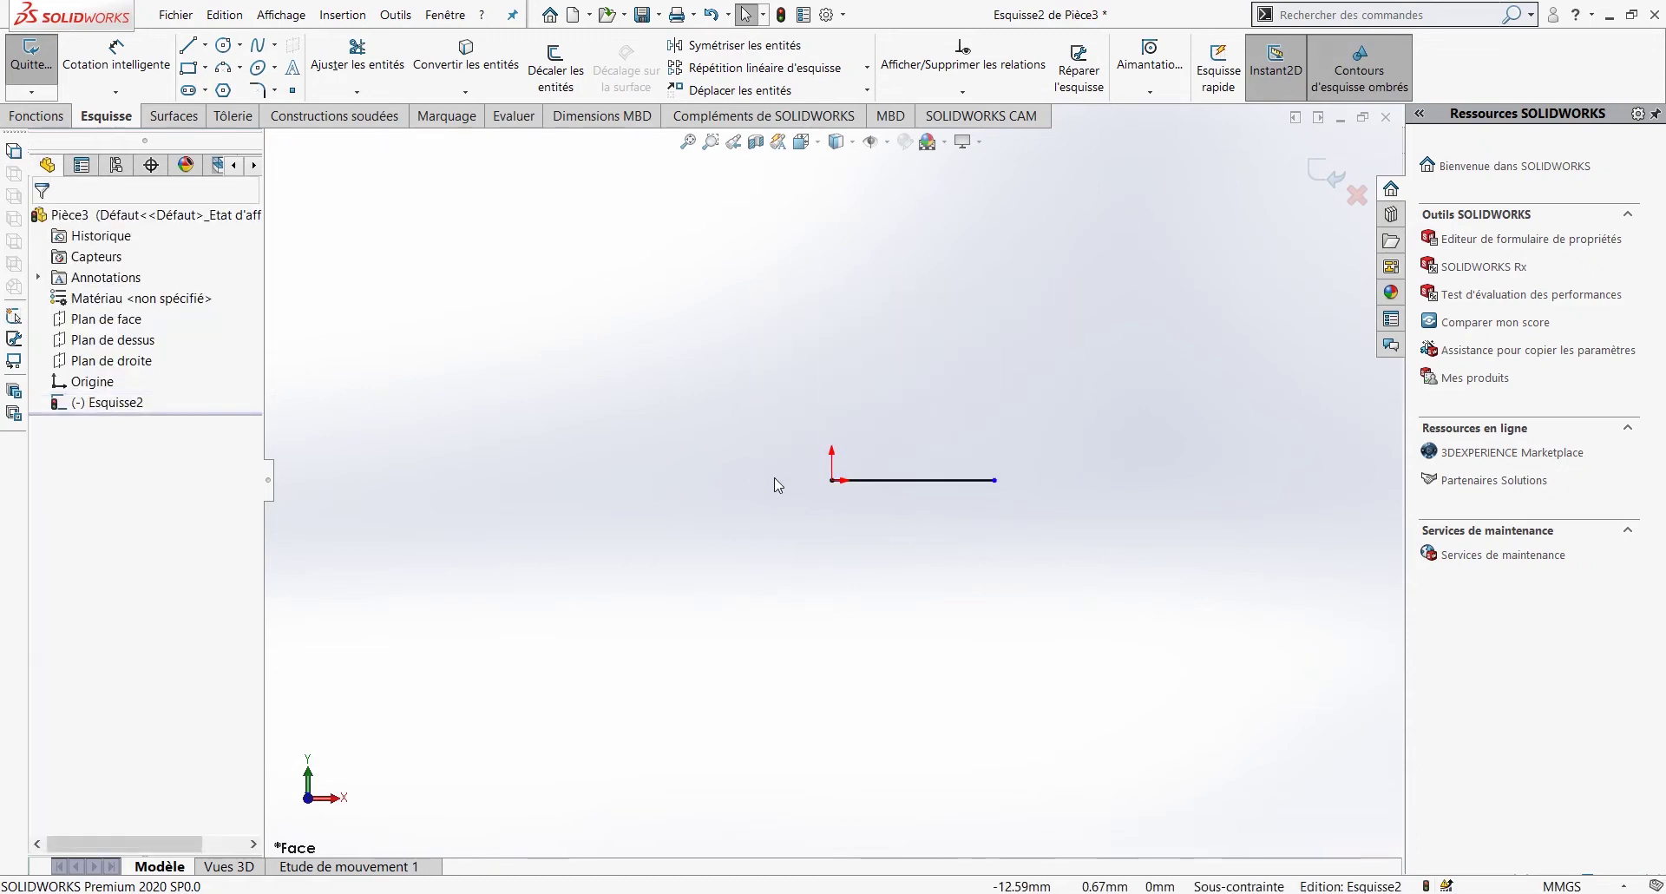
left_click_drag(1163, 314, 778, 607)
key("Delete")
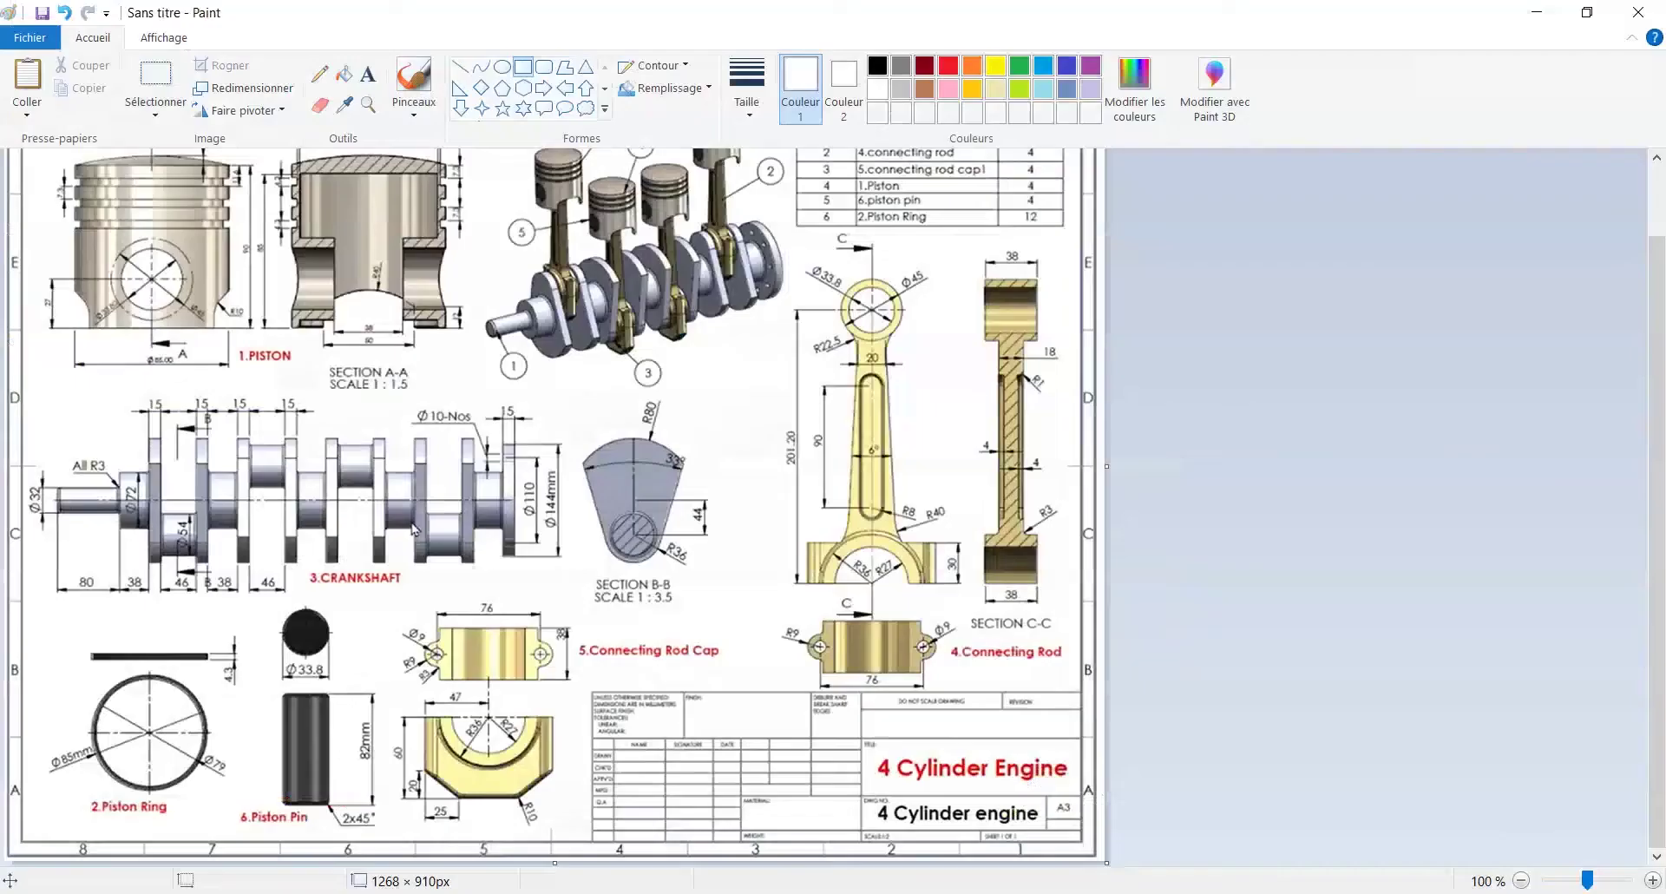
Step: Examine the part dimensions in the 4 Cylinder Engine drawing open in Paint, and return to the SOLIDWORKS sketch
scroll(643, 186, "up", 2)
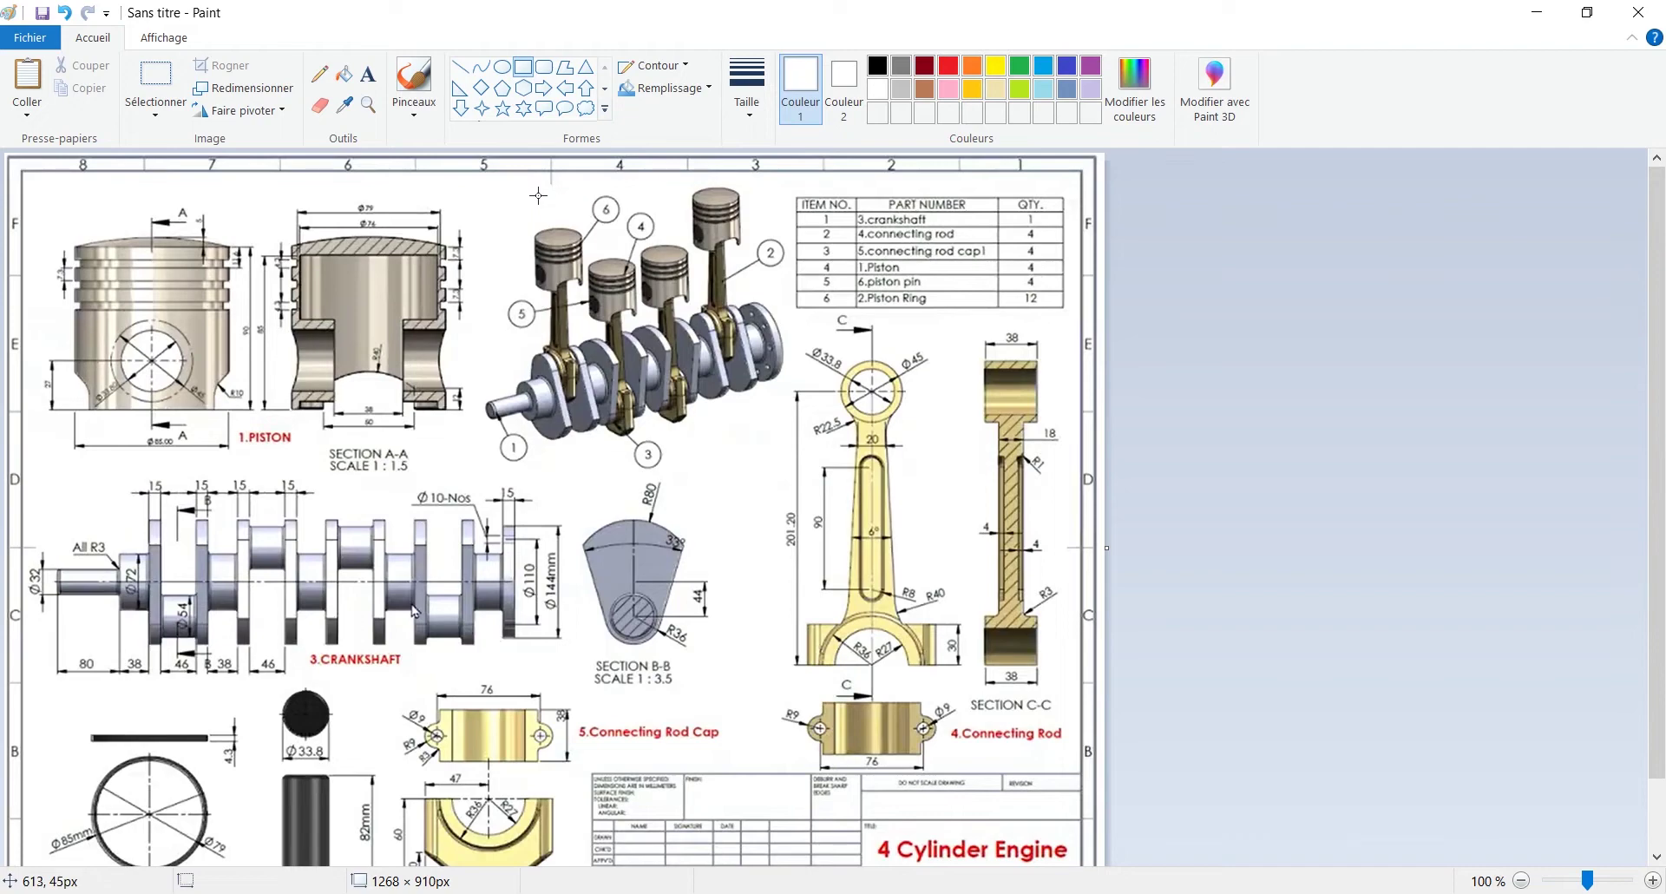
scroll(538, 196, "down", 1)
scroll(618, 298, "up", 1)
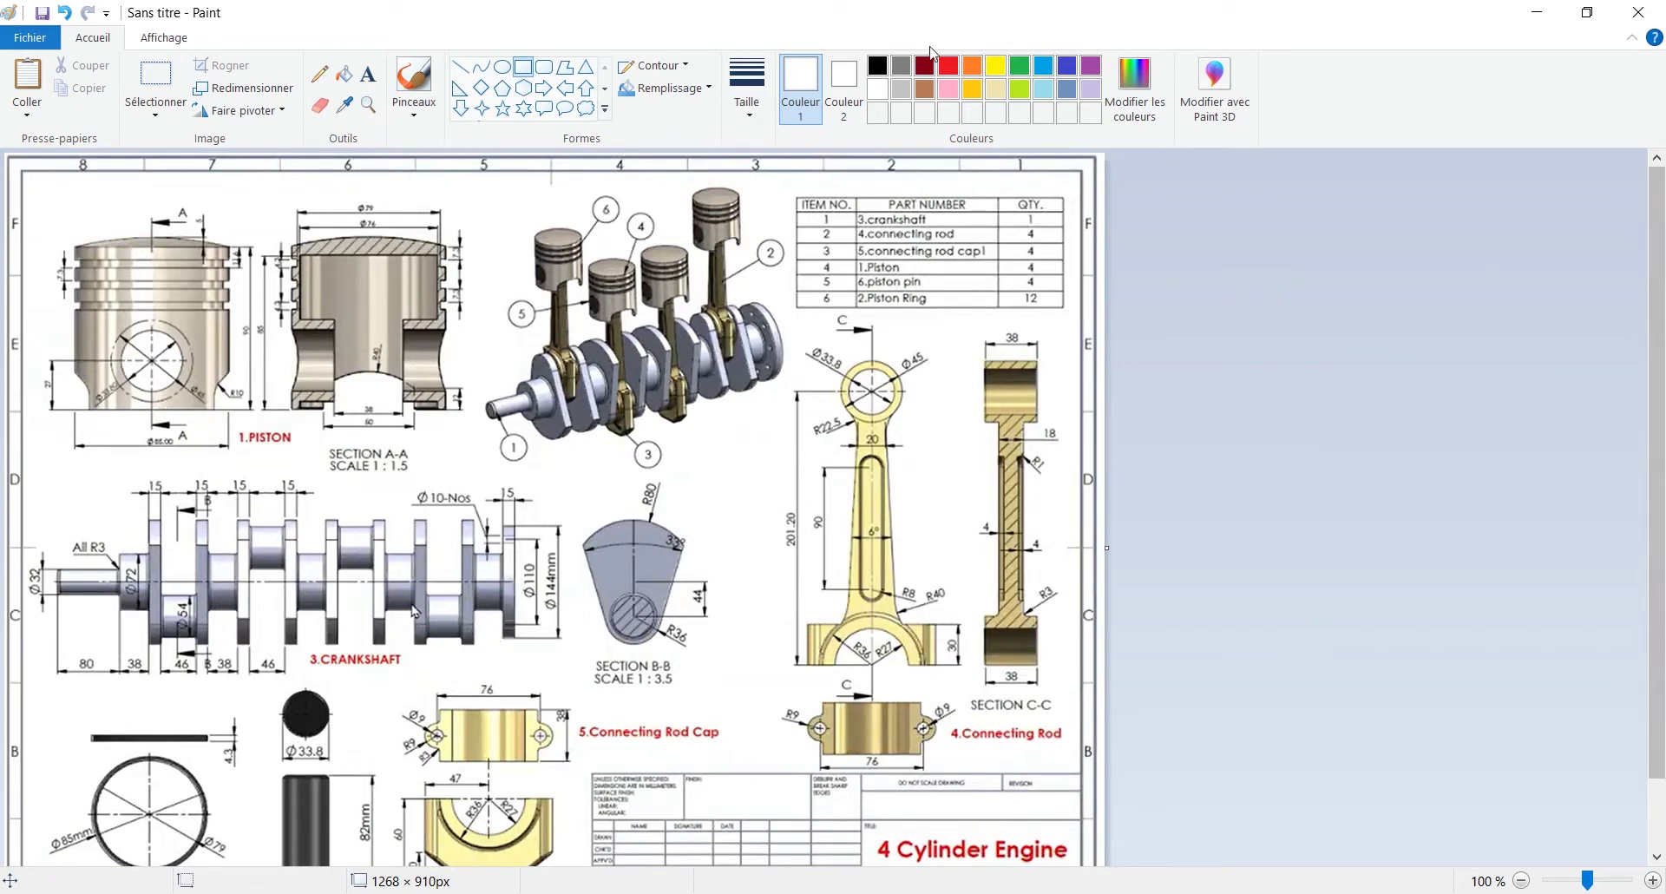
scroll(732, 318, "down", 1)
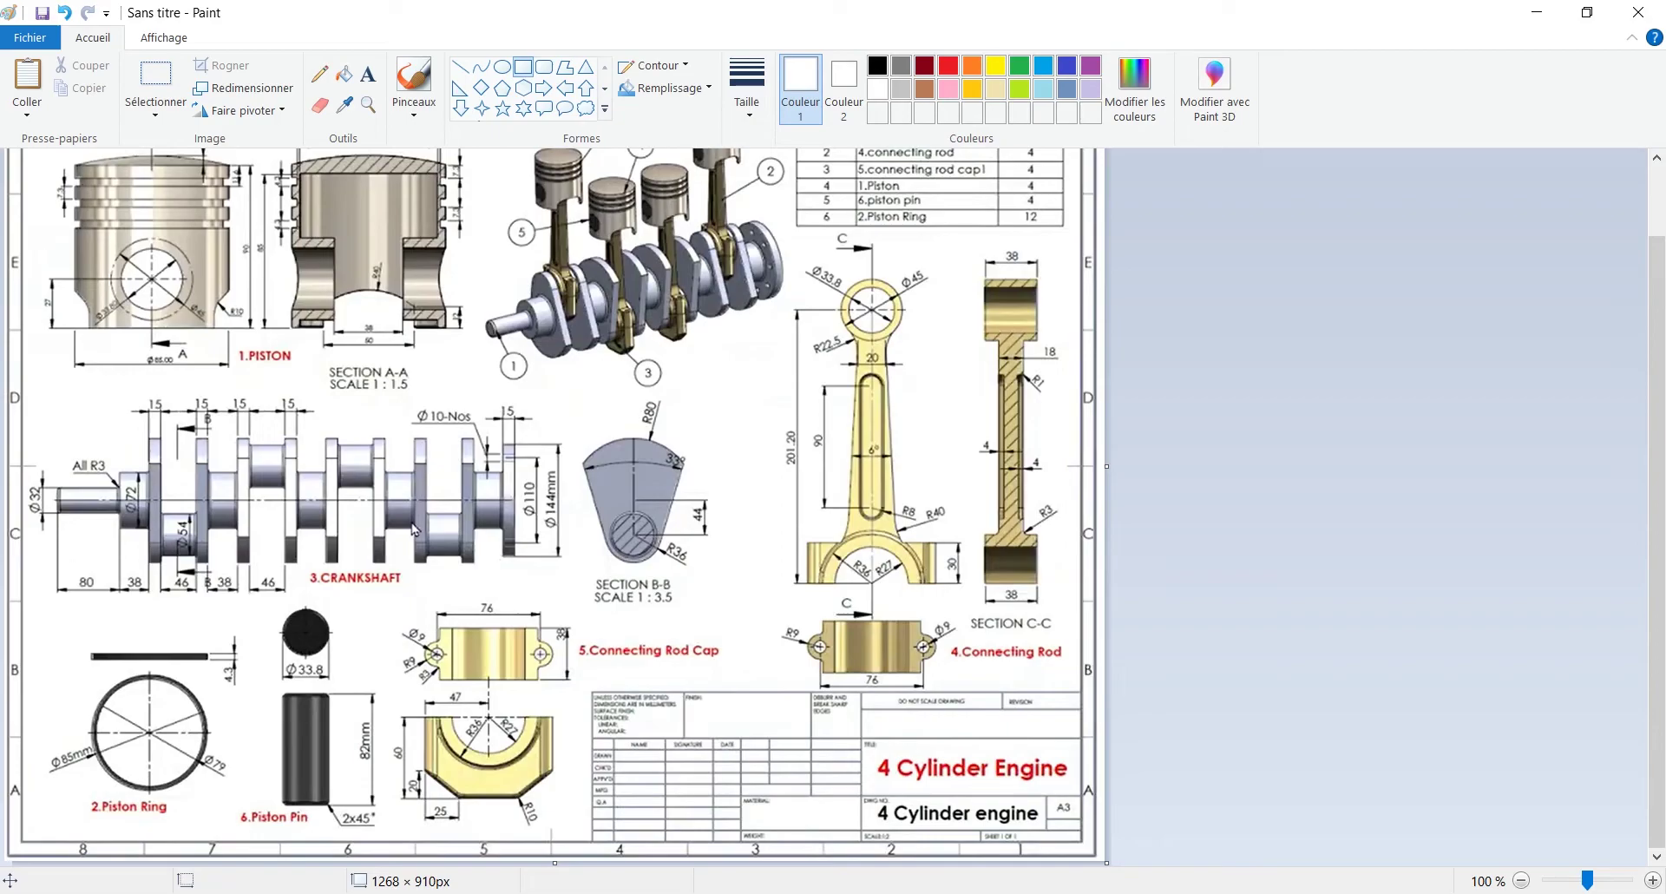
left_click(1076, 893)
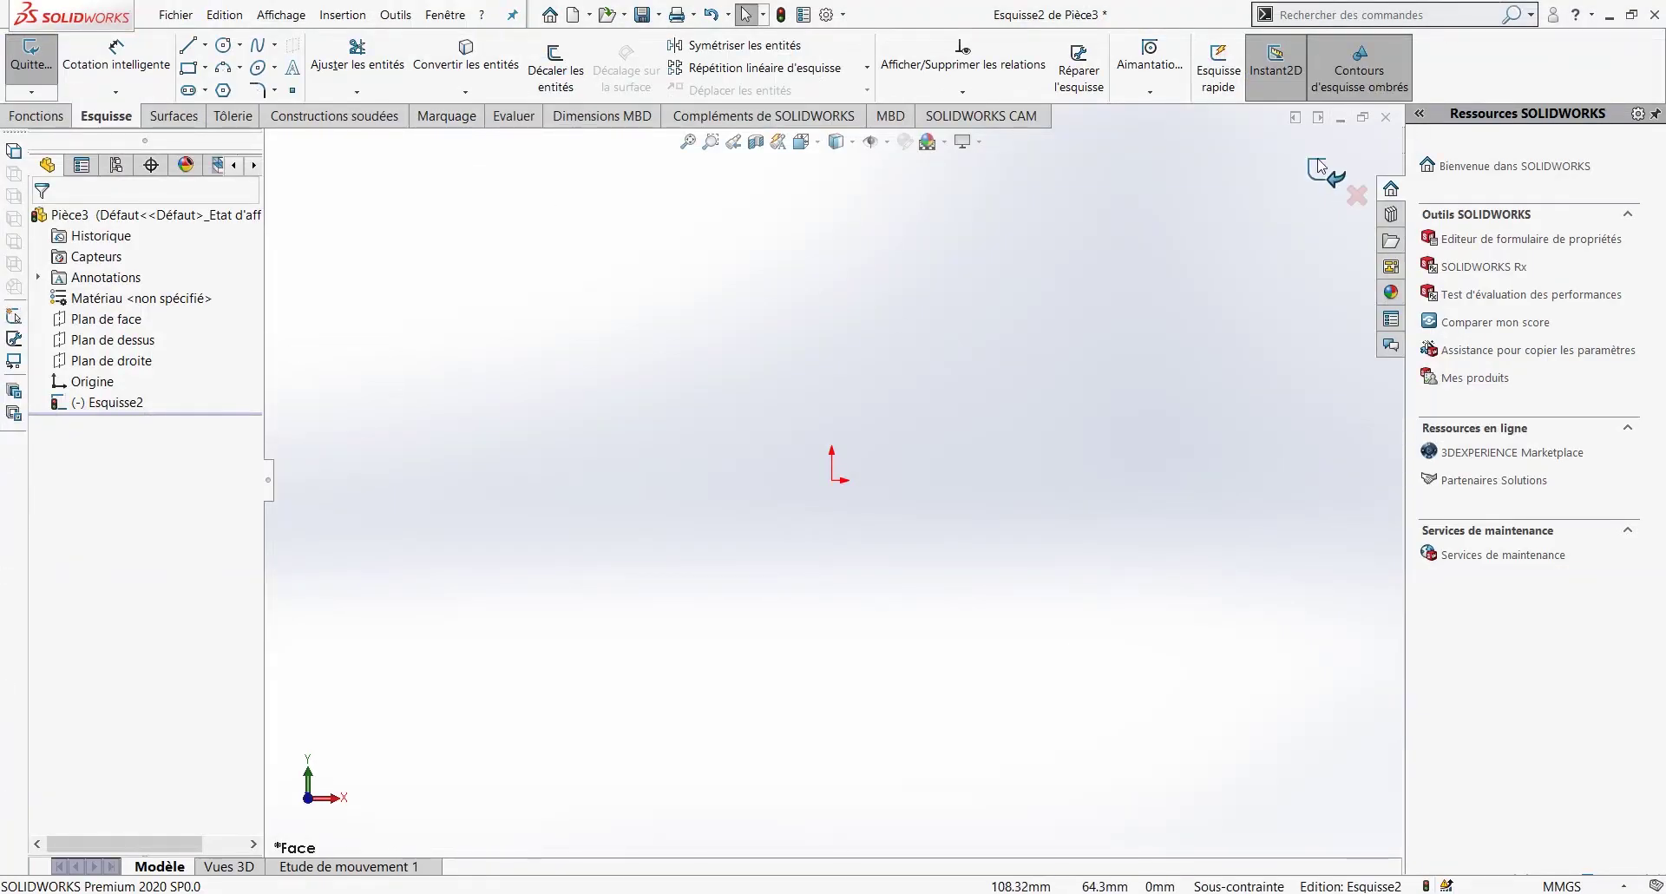
Step: Sketch two concentric circles centred on the origin, with radii of about 42 mm and 48 mm
left_click(223, 44)
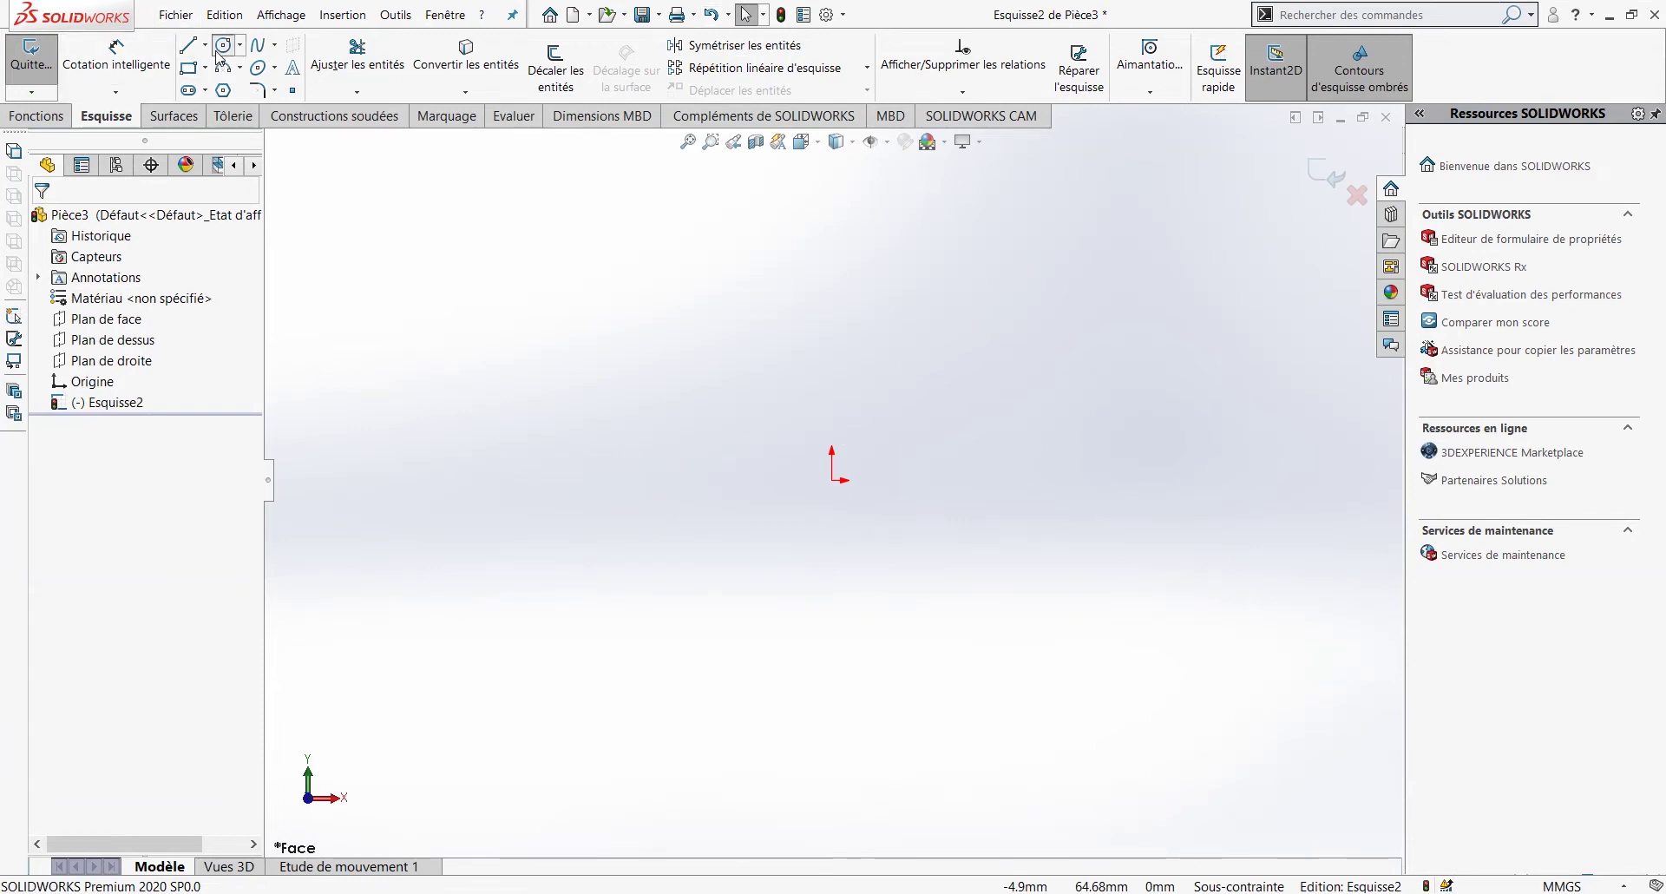
left_click(835, 479)
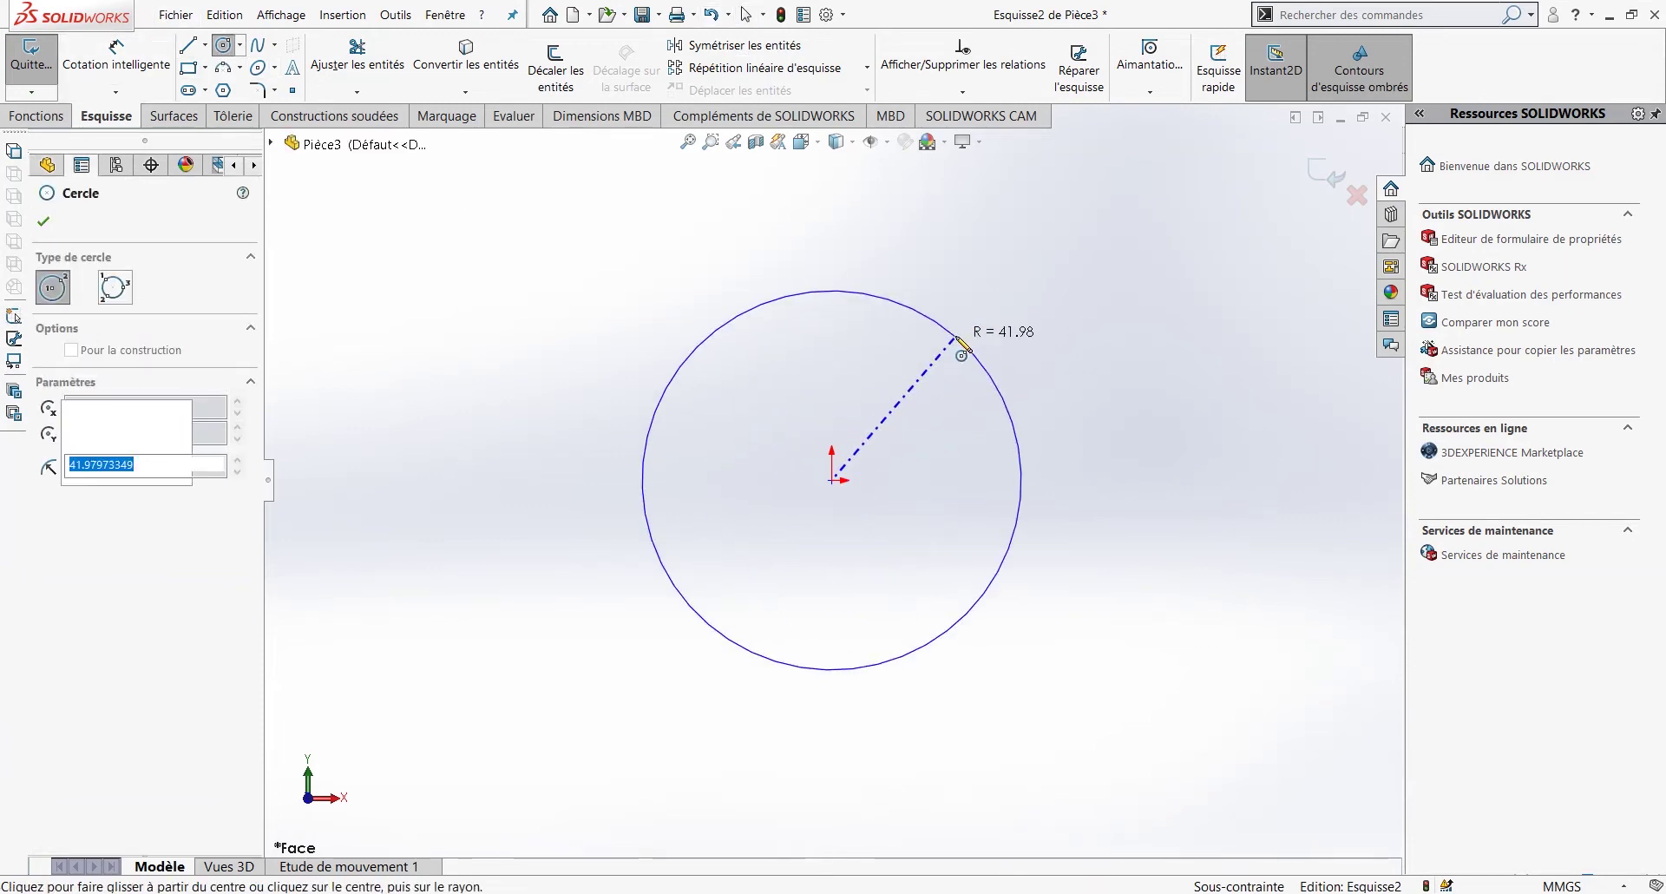
left_click(957, 337)
left_click(833, 479)
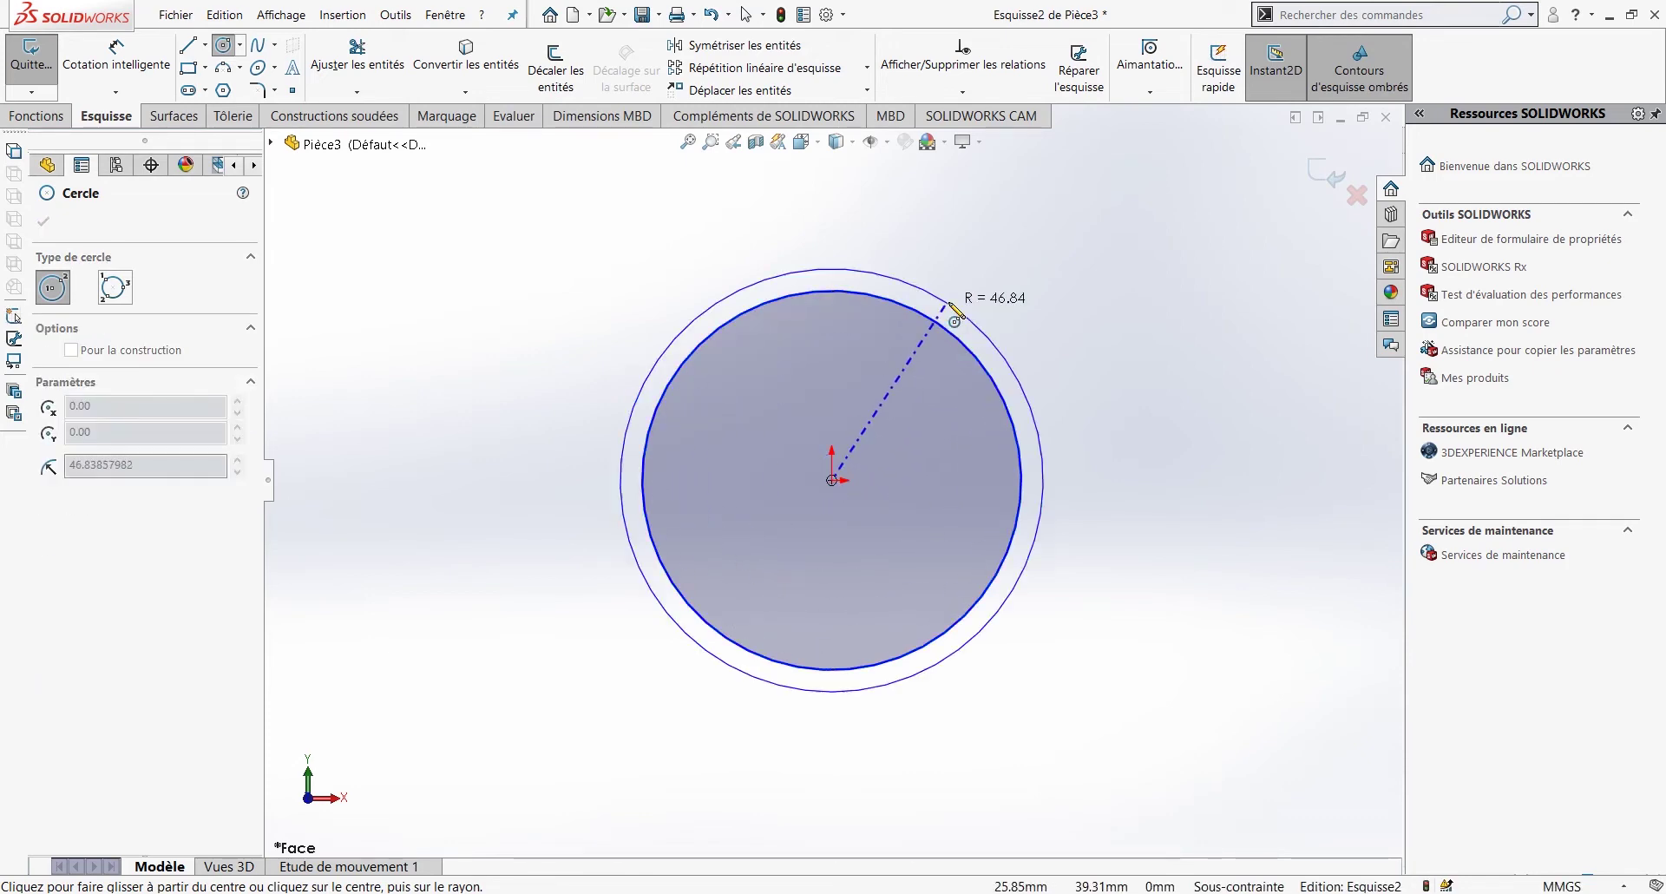
left_click(952, 302)
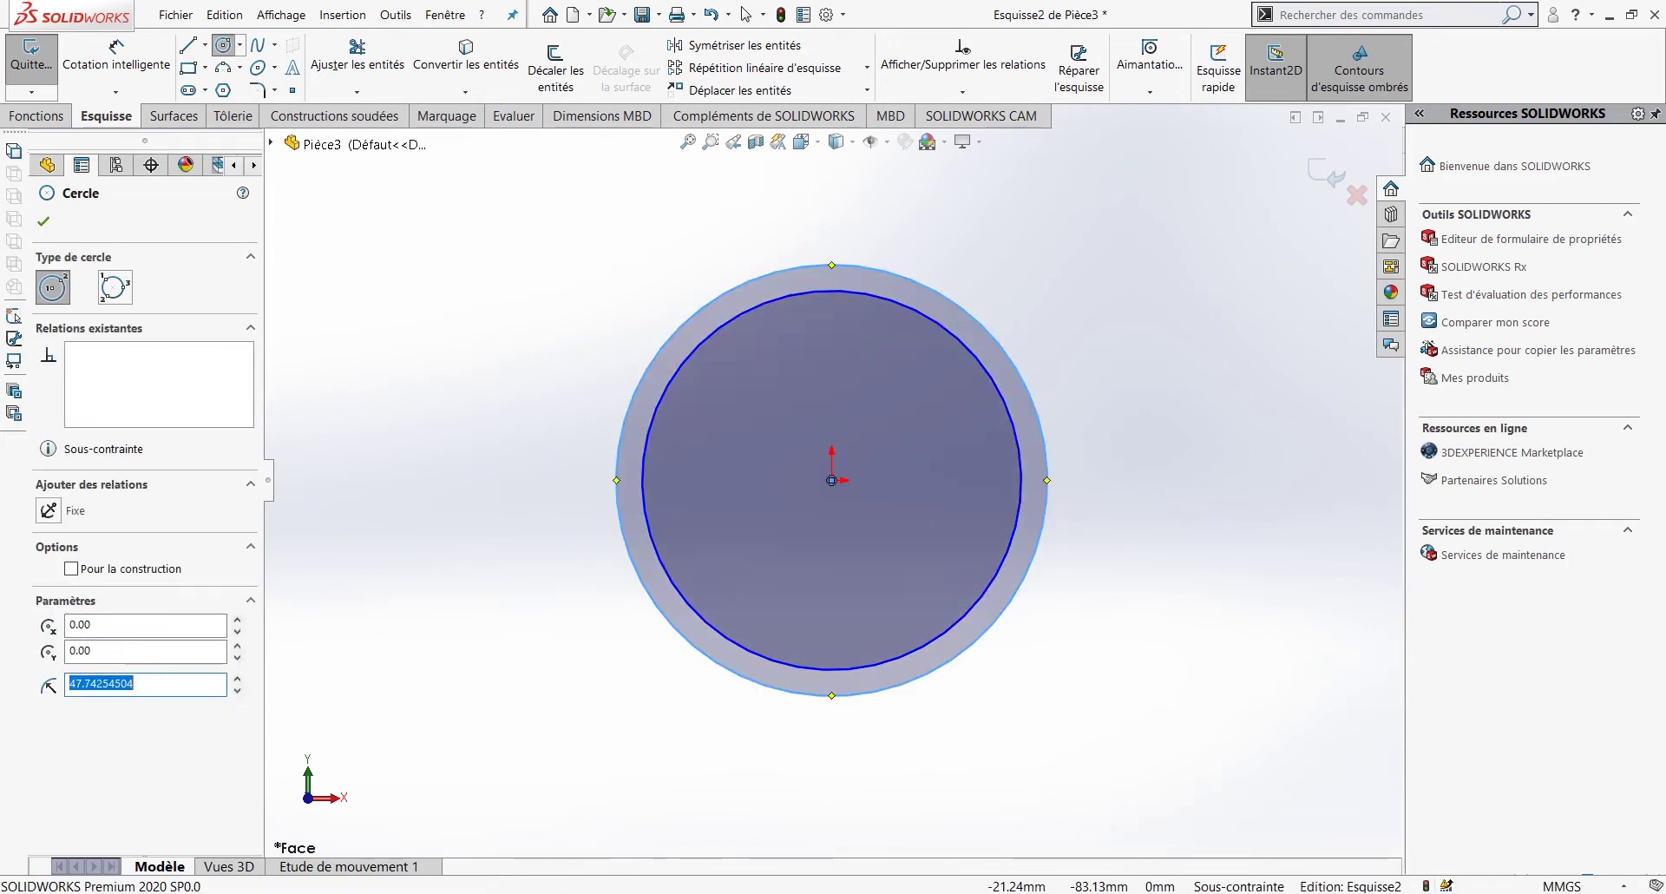
Step: Dimension the inner circle's diameter as 79 mm
mouse_move(1148, 892)
left_click(1143, 820)
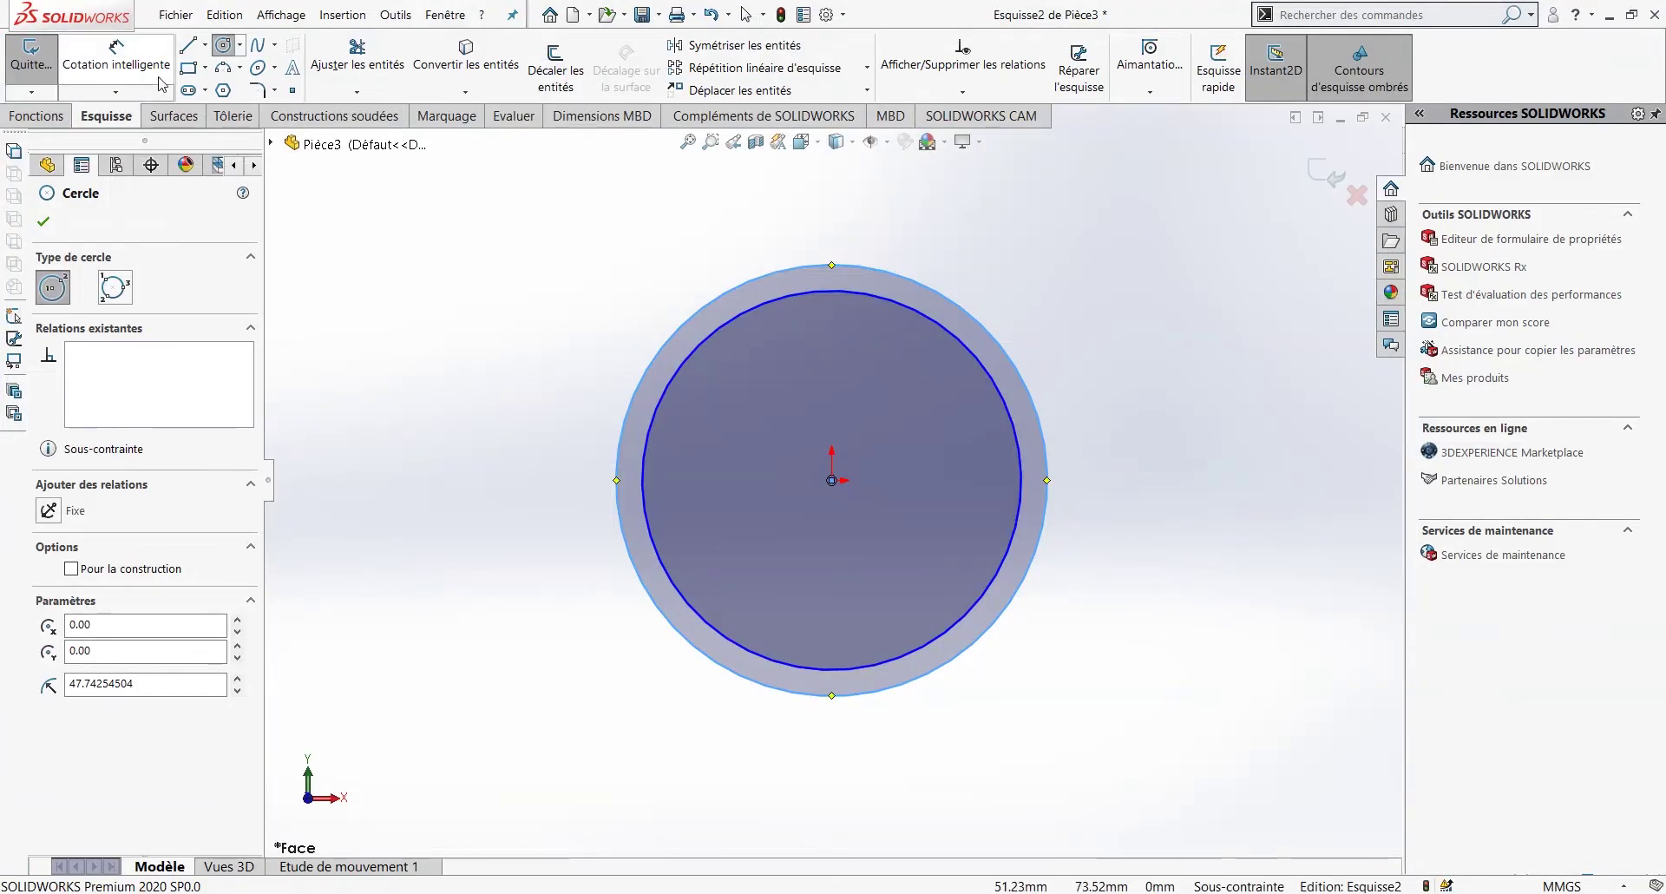
left_click(165, 64)
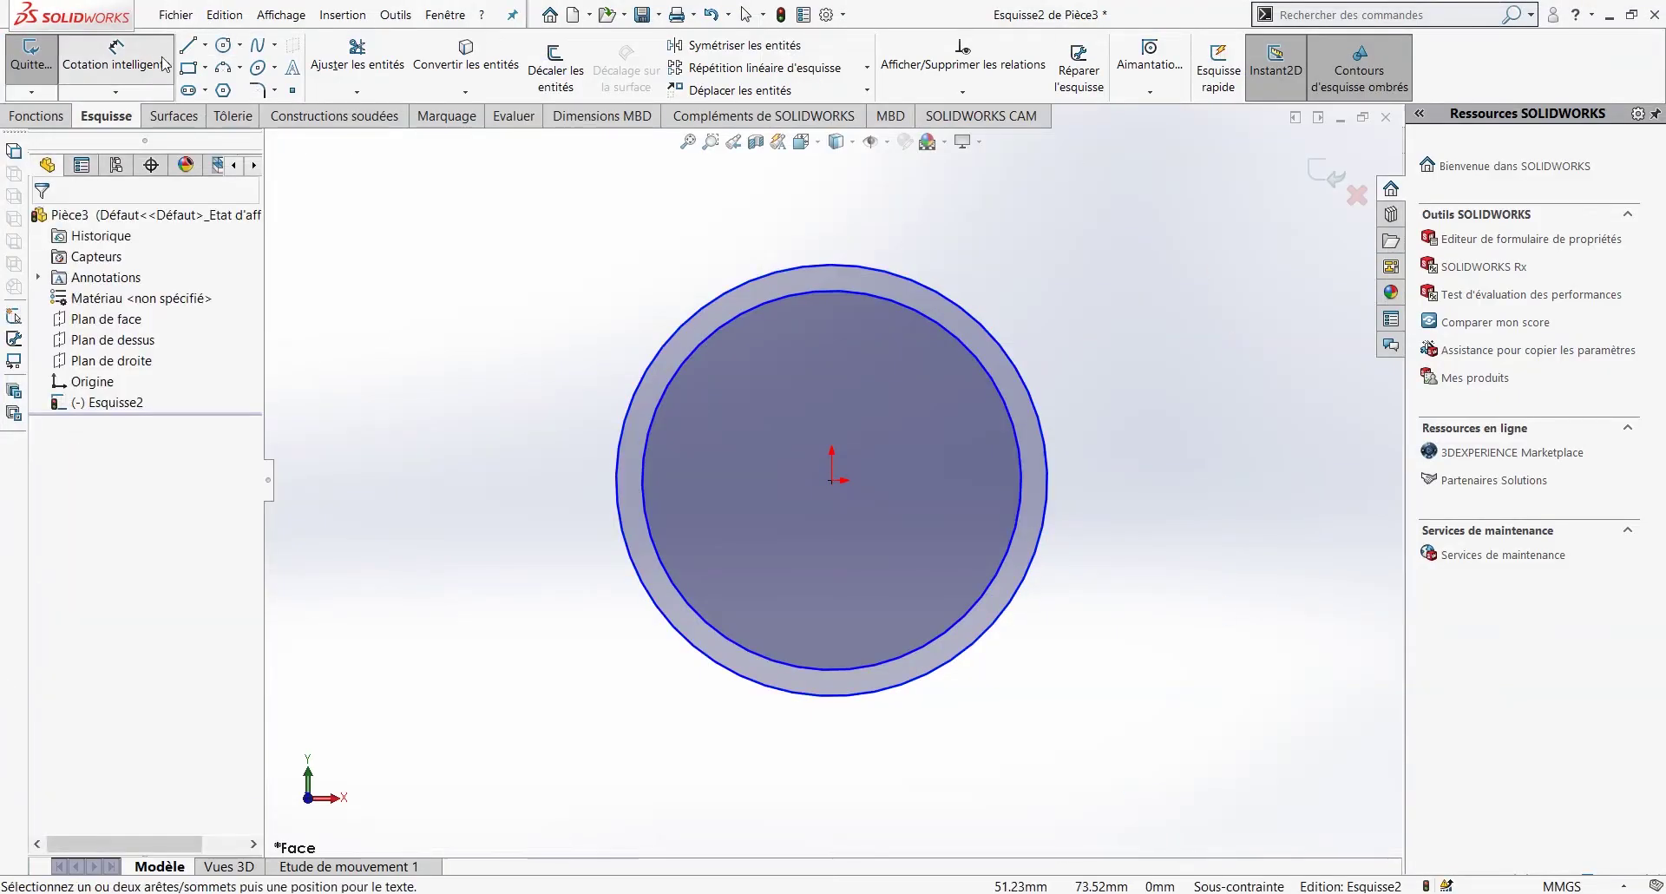
left_click(885, 298)
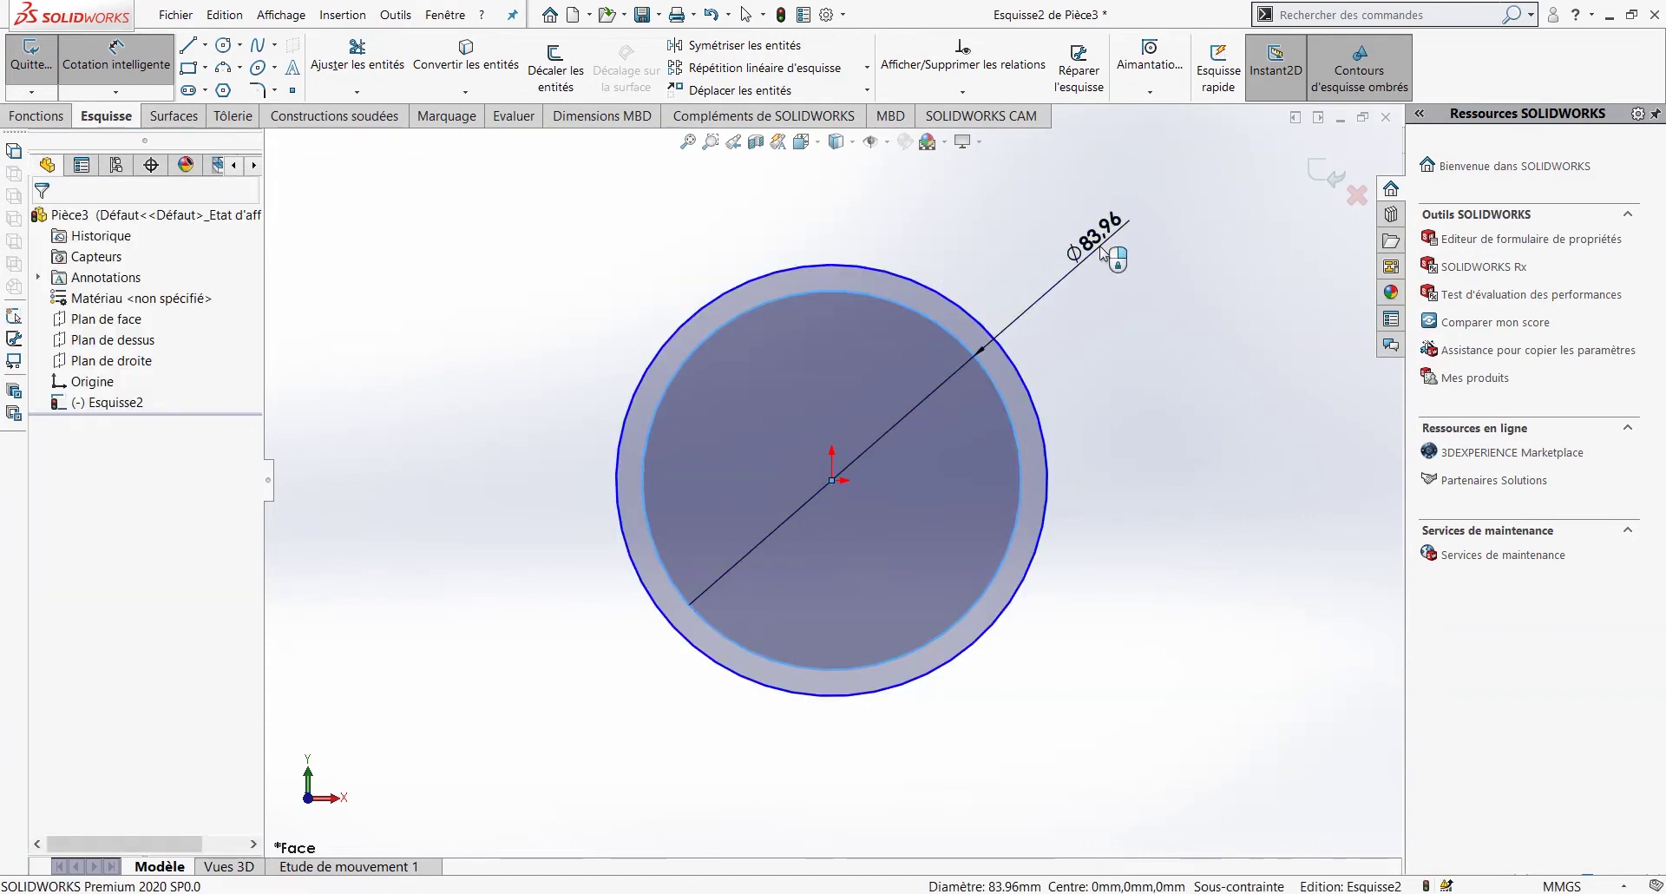
left_click(1100, 252)
type("79")
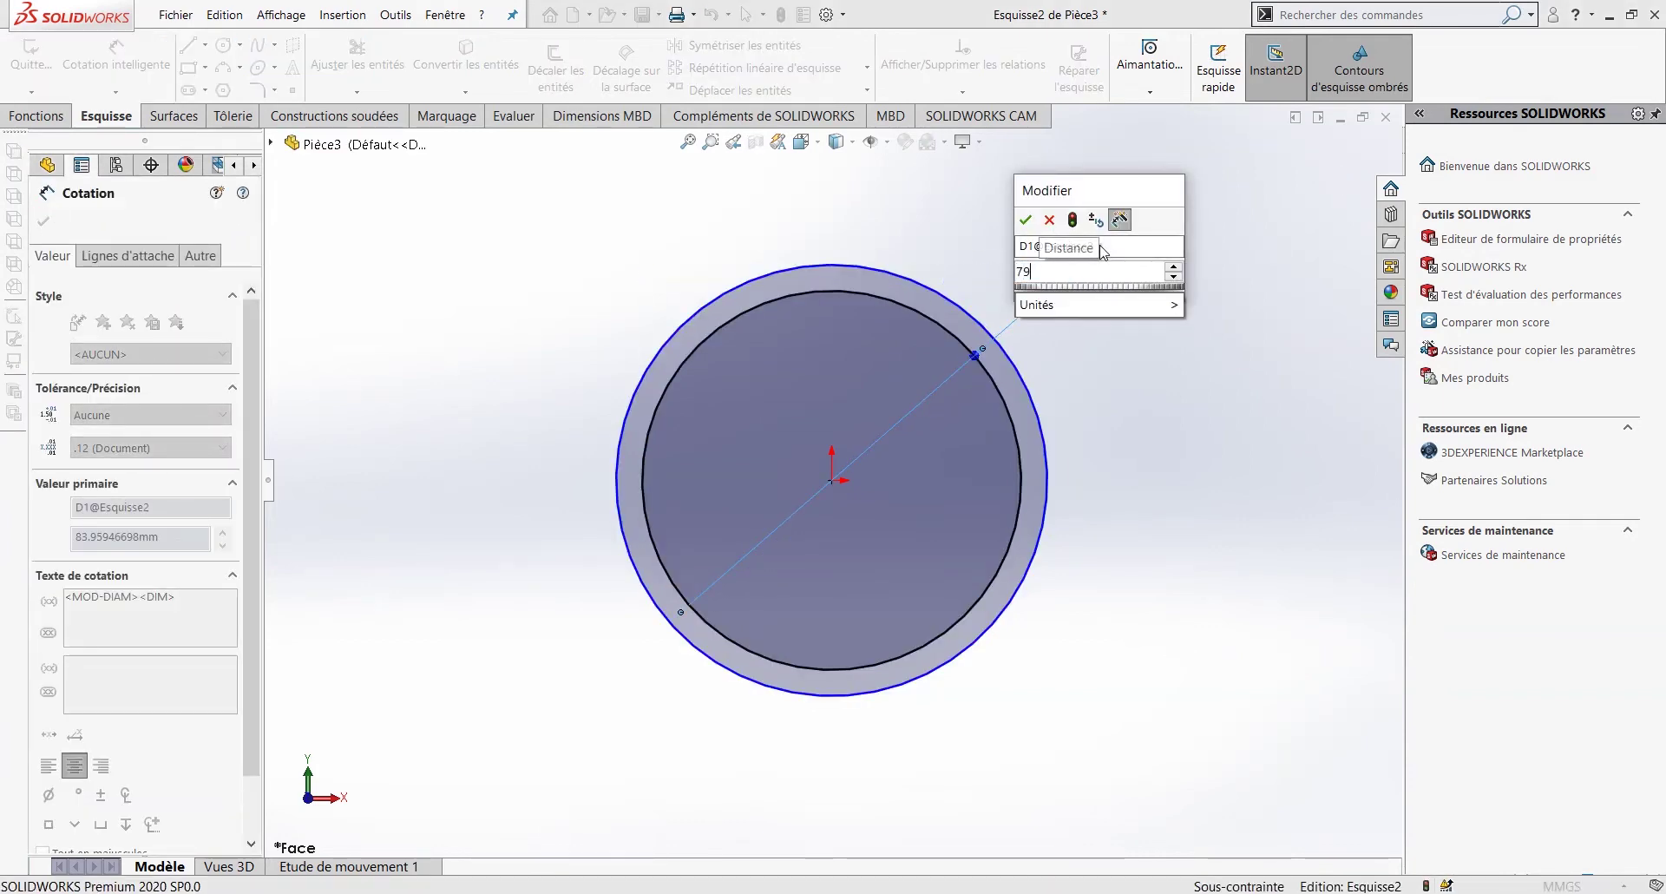
key("Return")
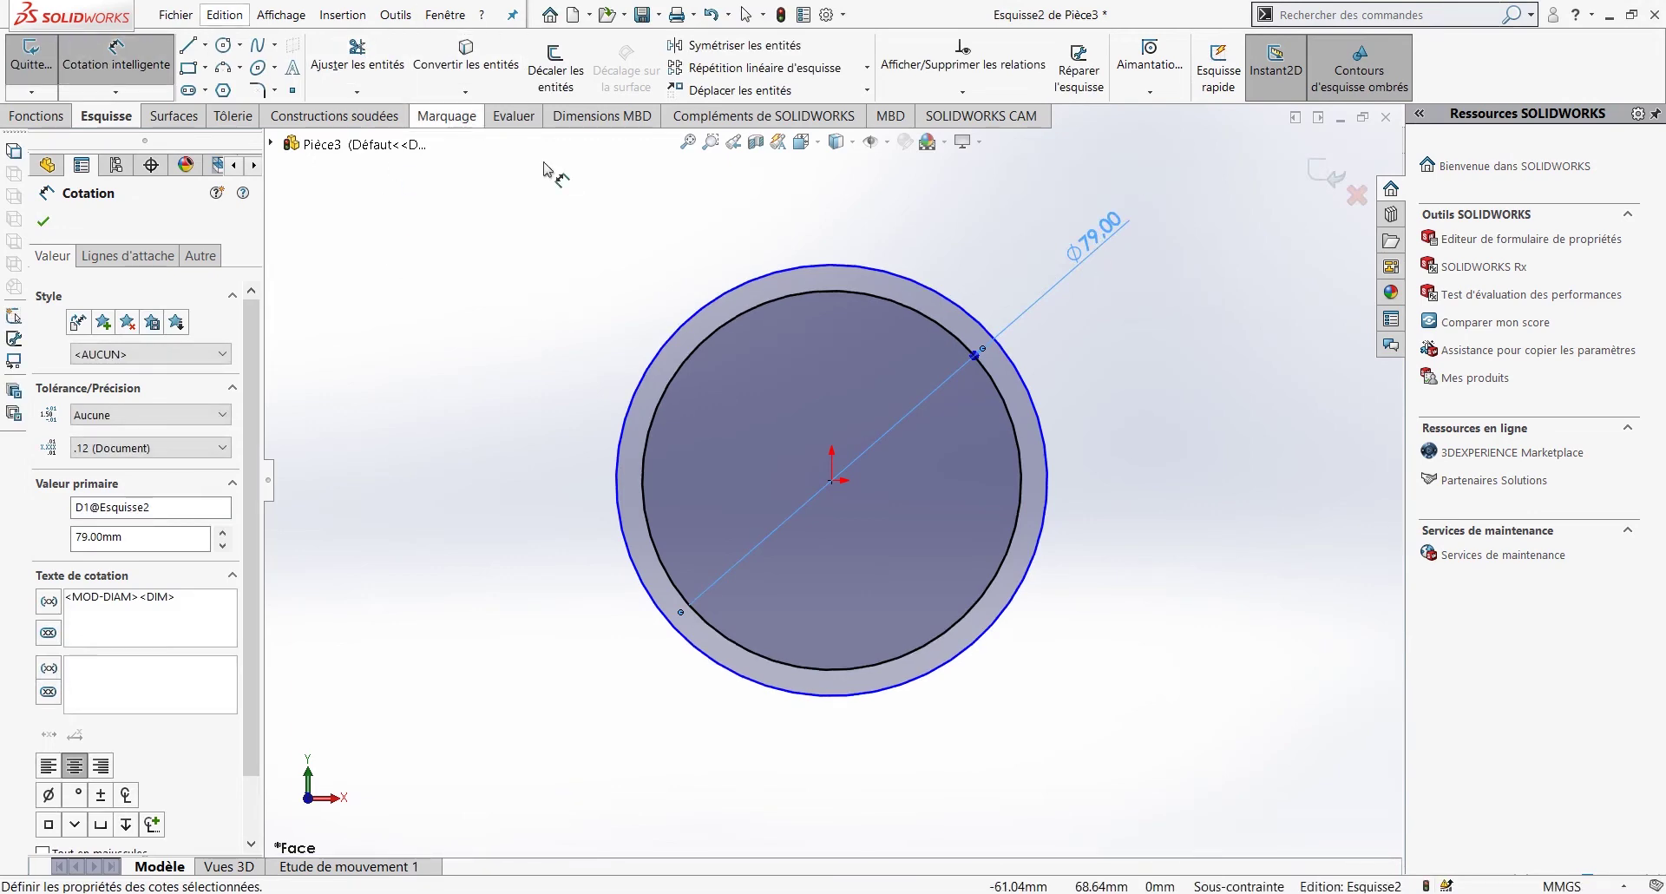
Step: Dimension the outer circle's diameter as 85 mm, checking the piston ring's size in the reference drawing
left_click(830, 270)
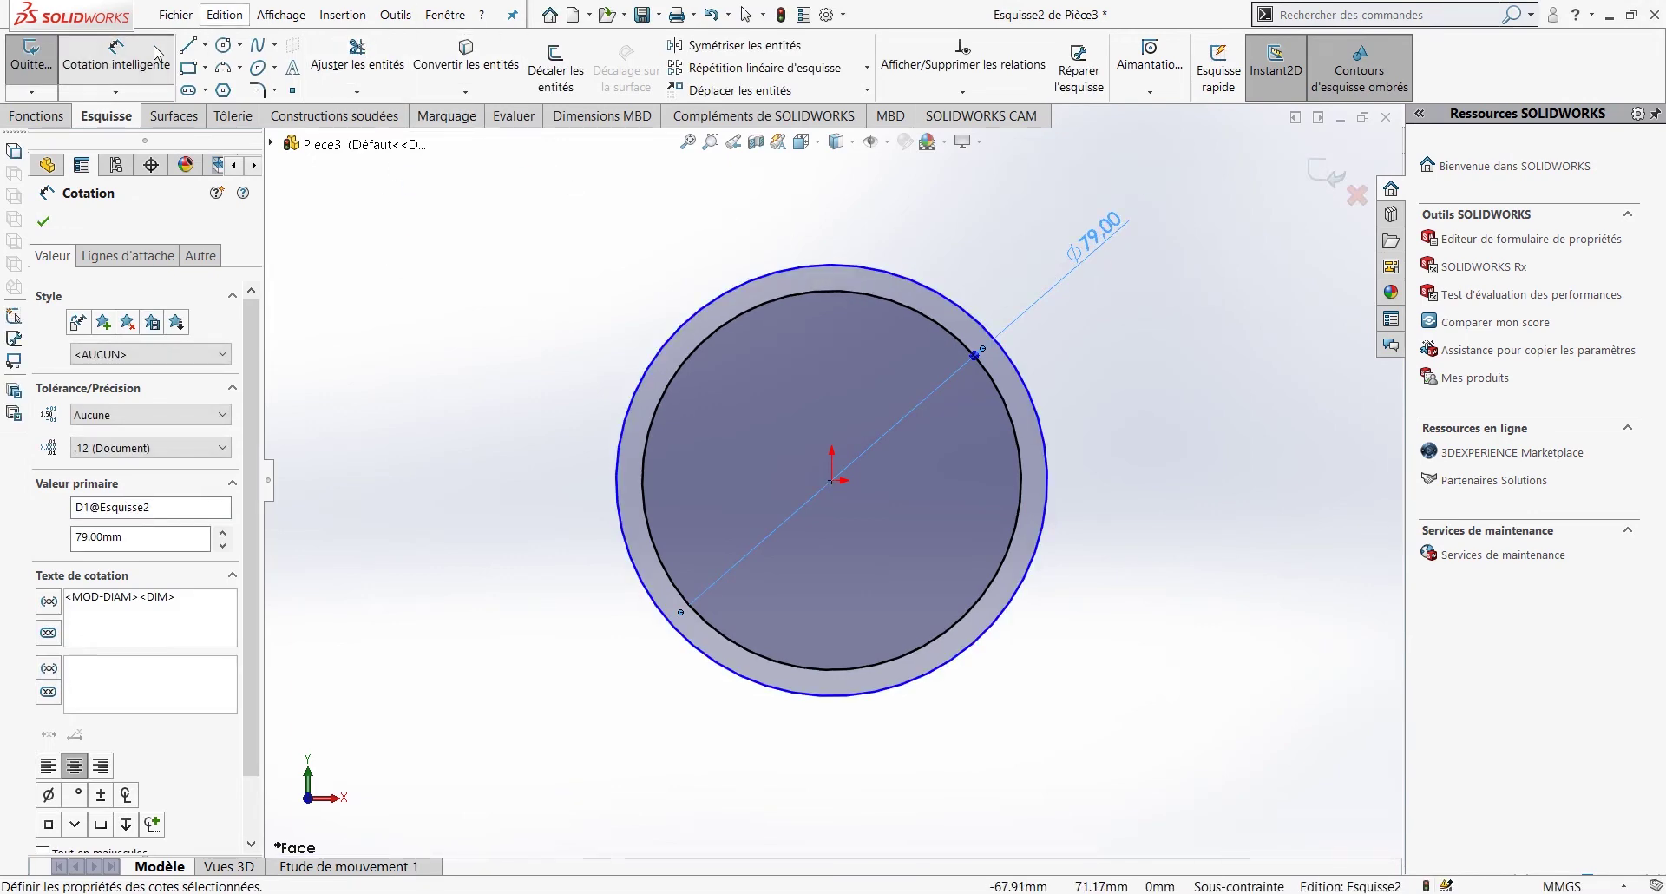
left_click(153, 78)
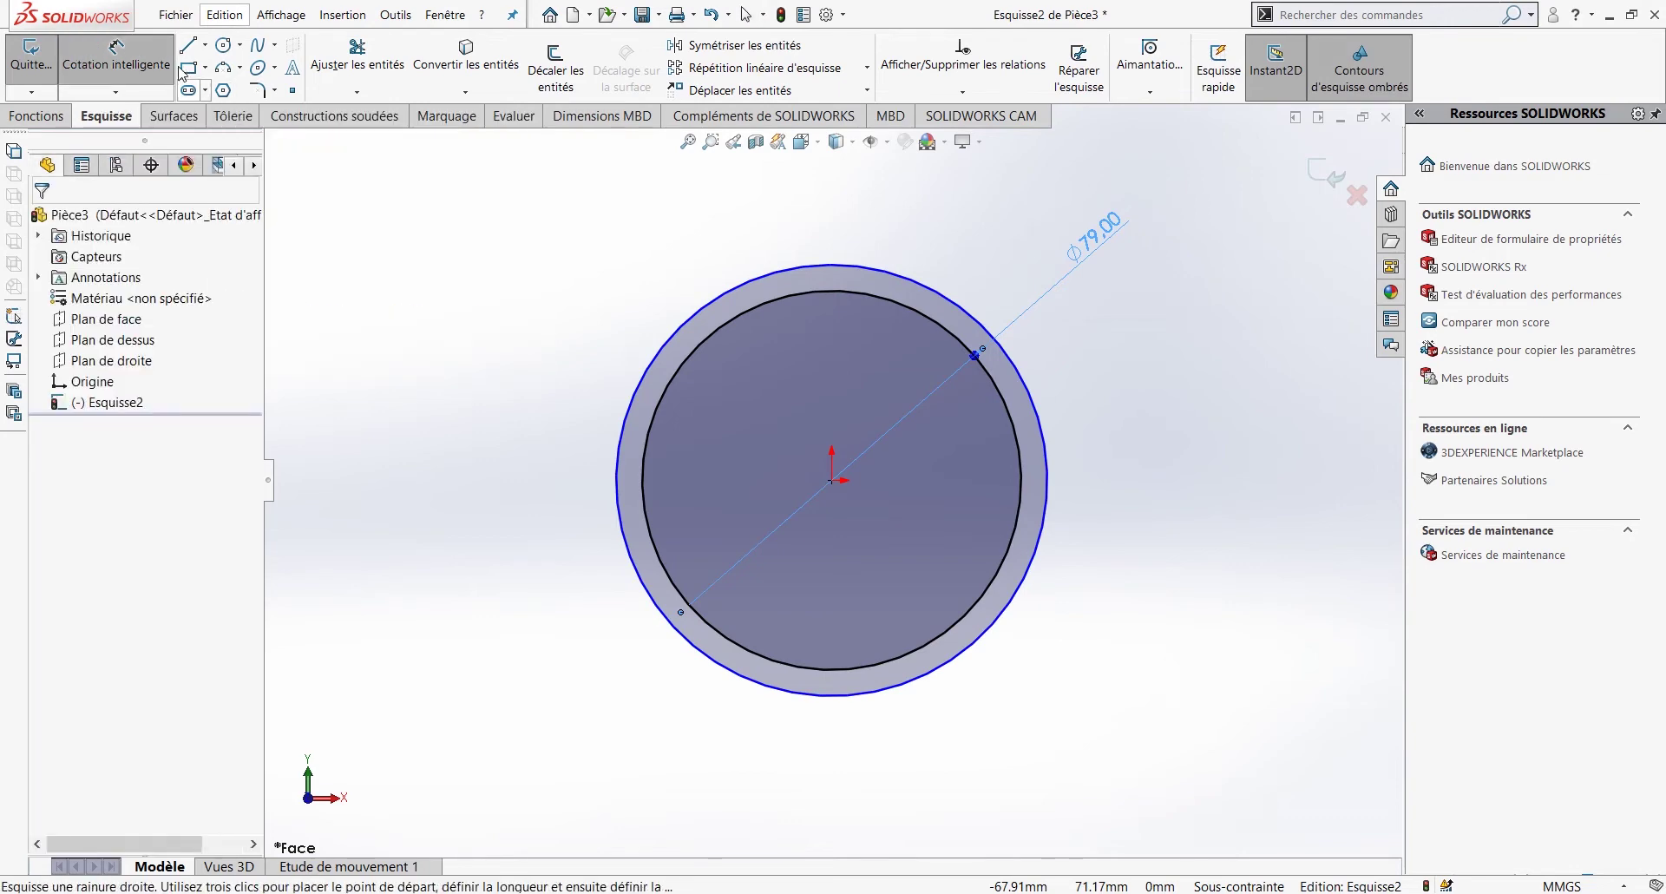
left_click(736, 289)
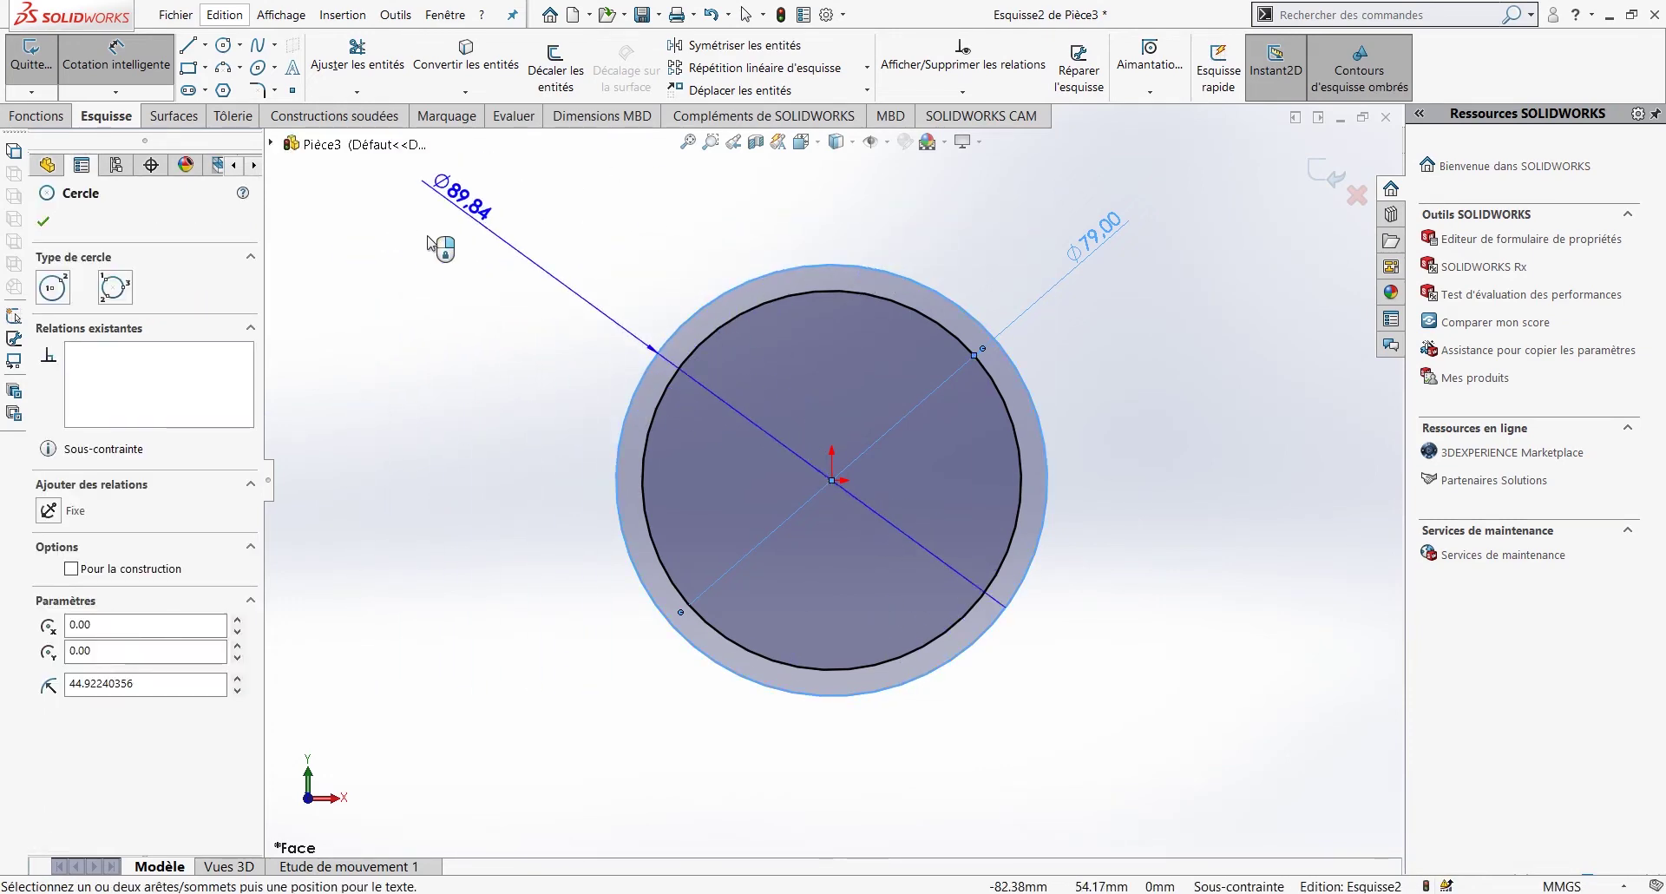
left_click(496, 249)
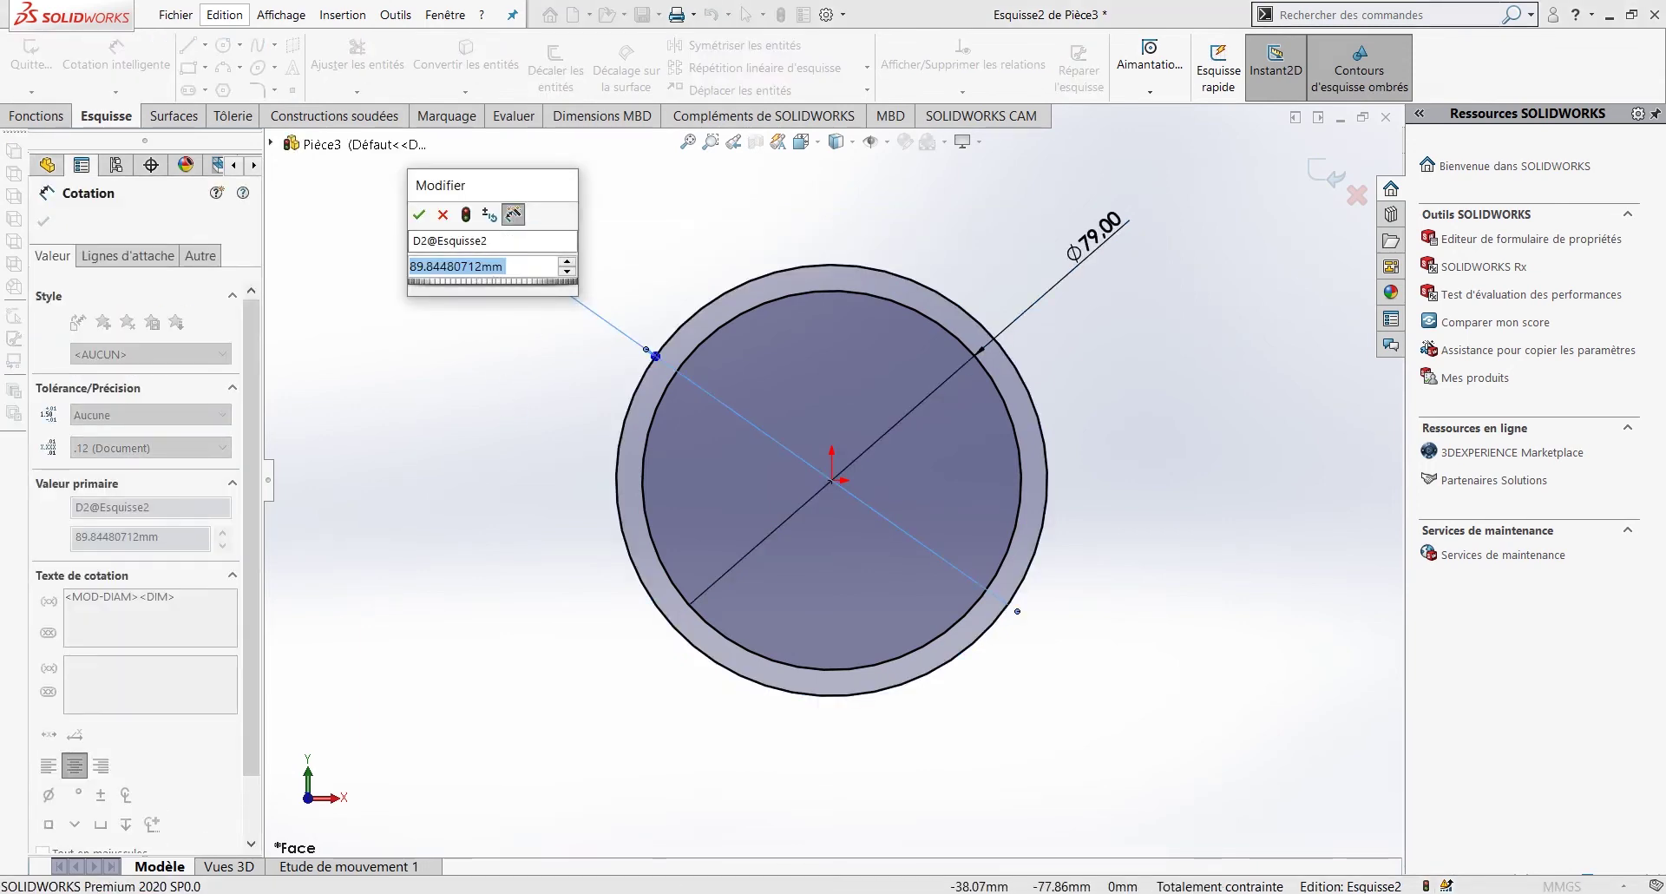
key("alt+Tab")
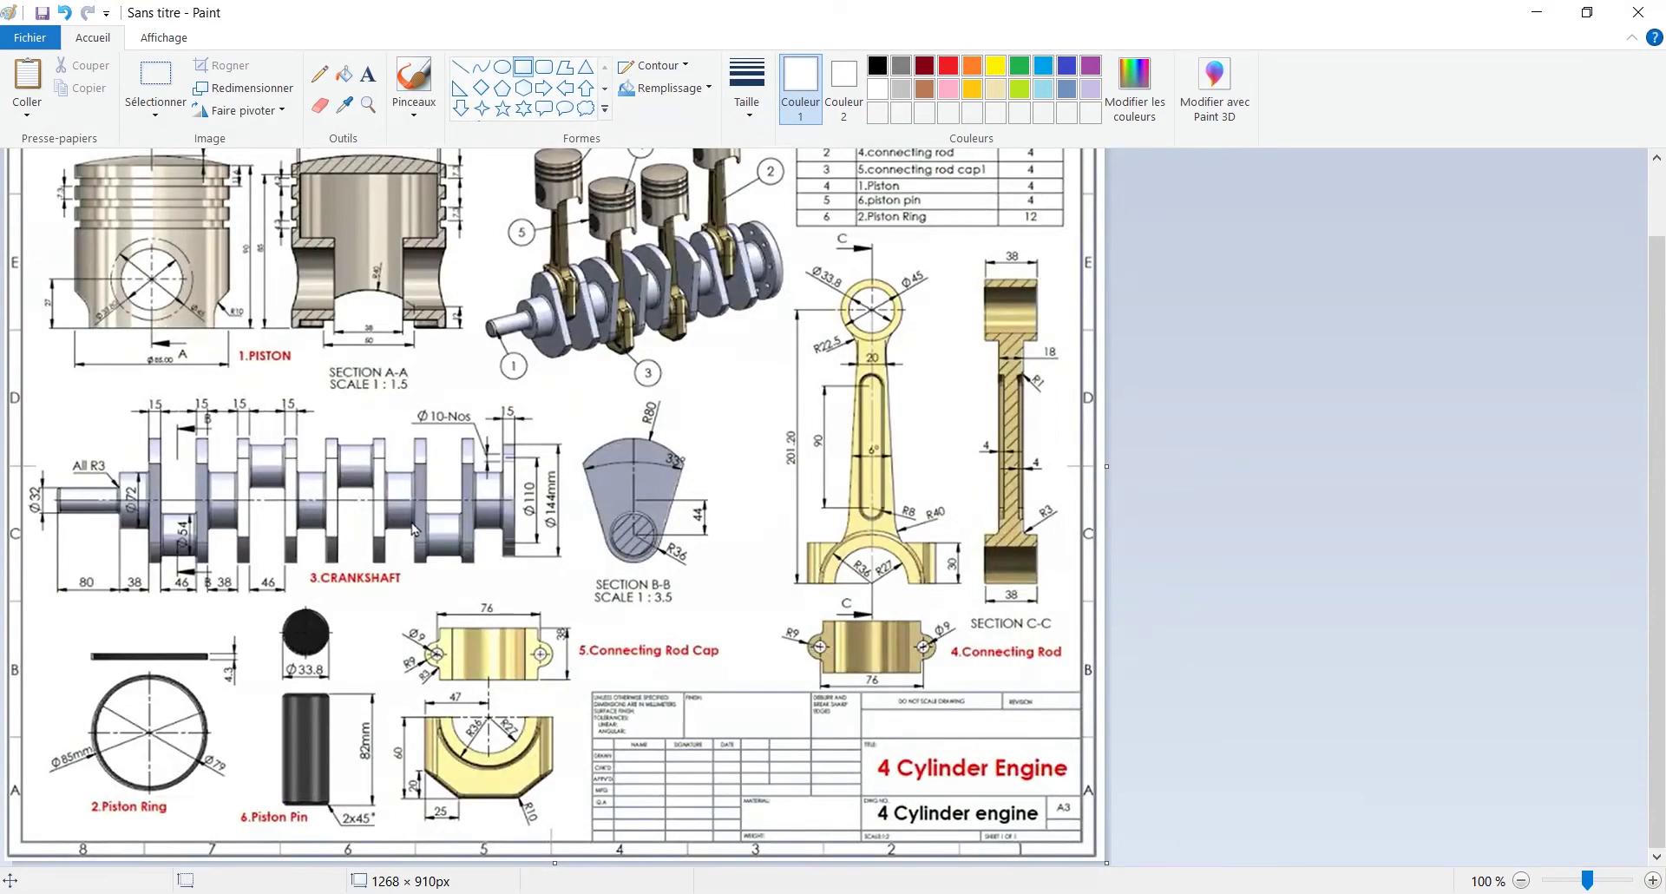
key("alt+Tab")
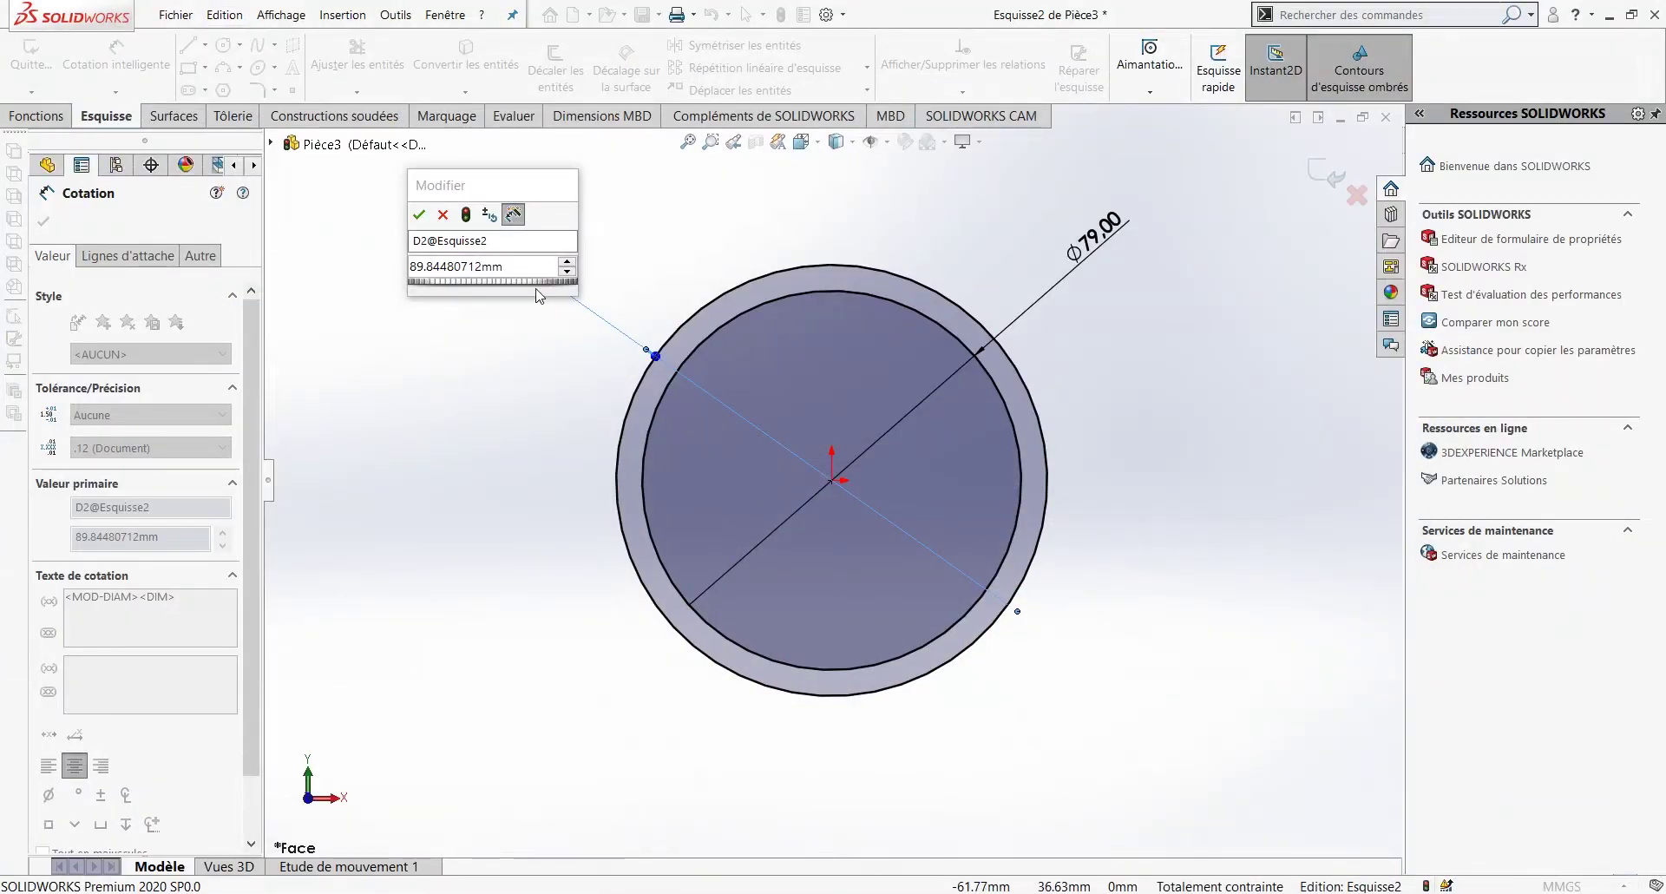
double_click(524, 267)
type("85")
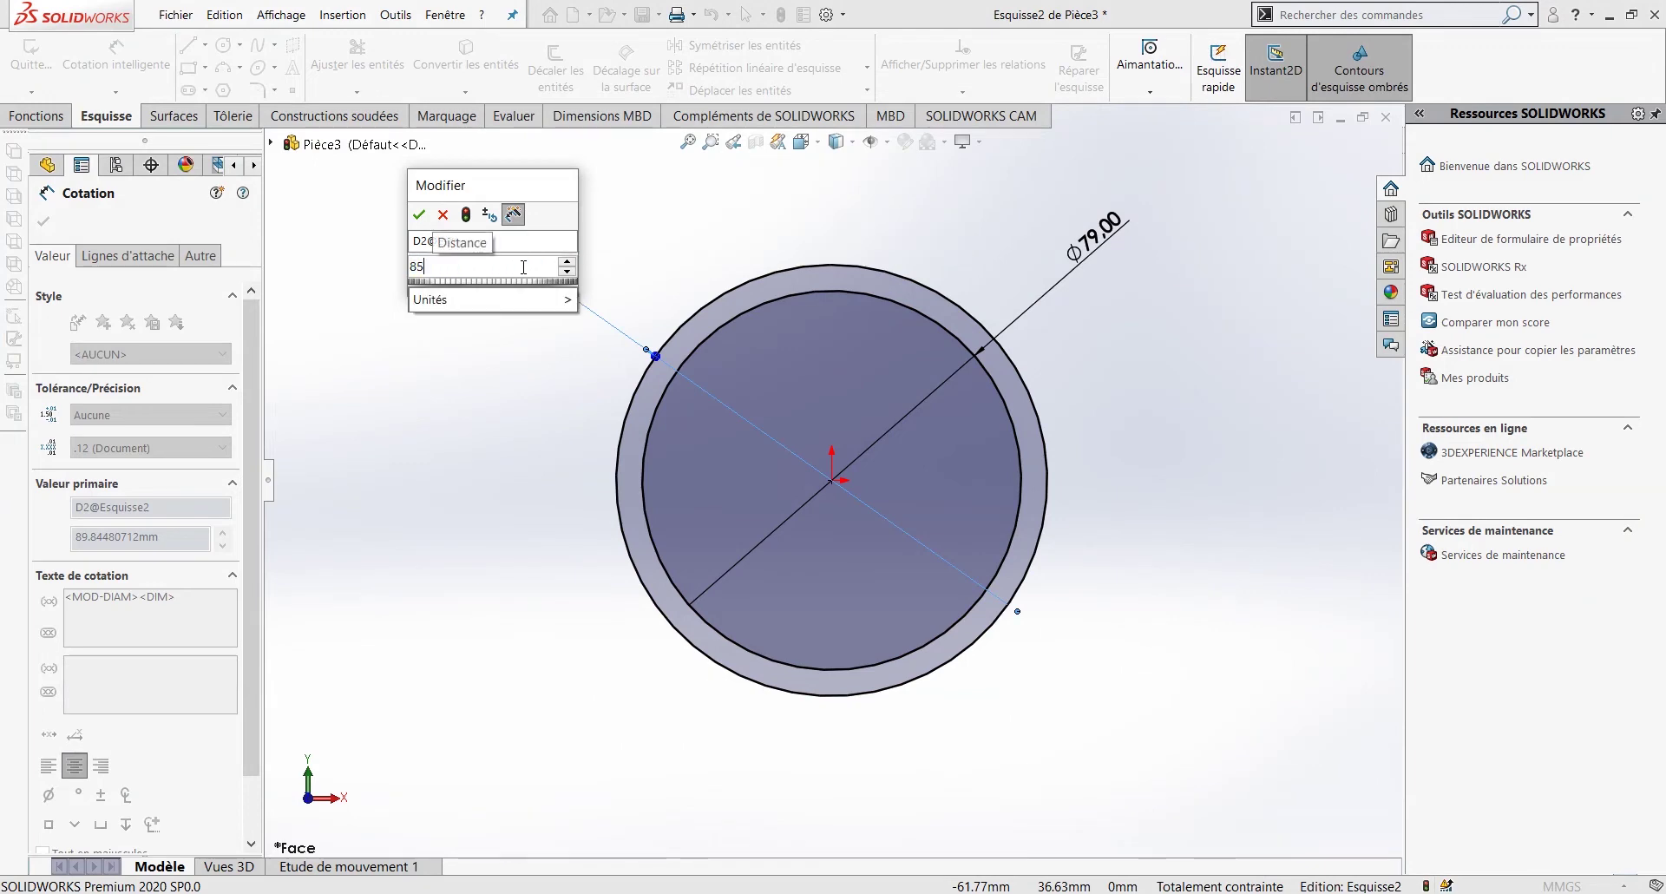
key("Return")
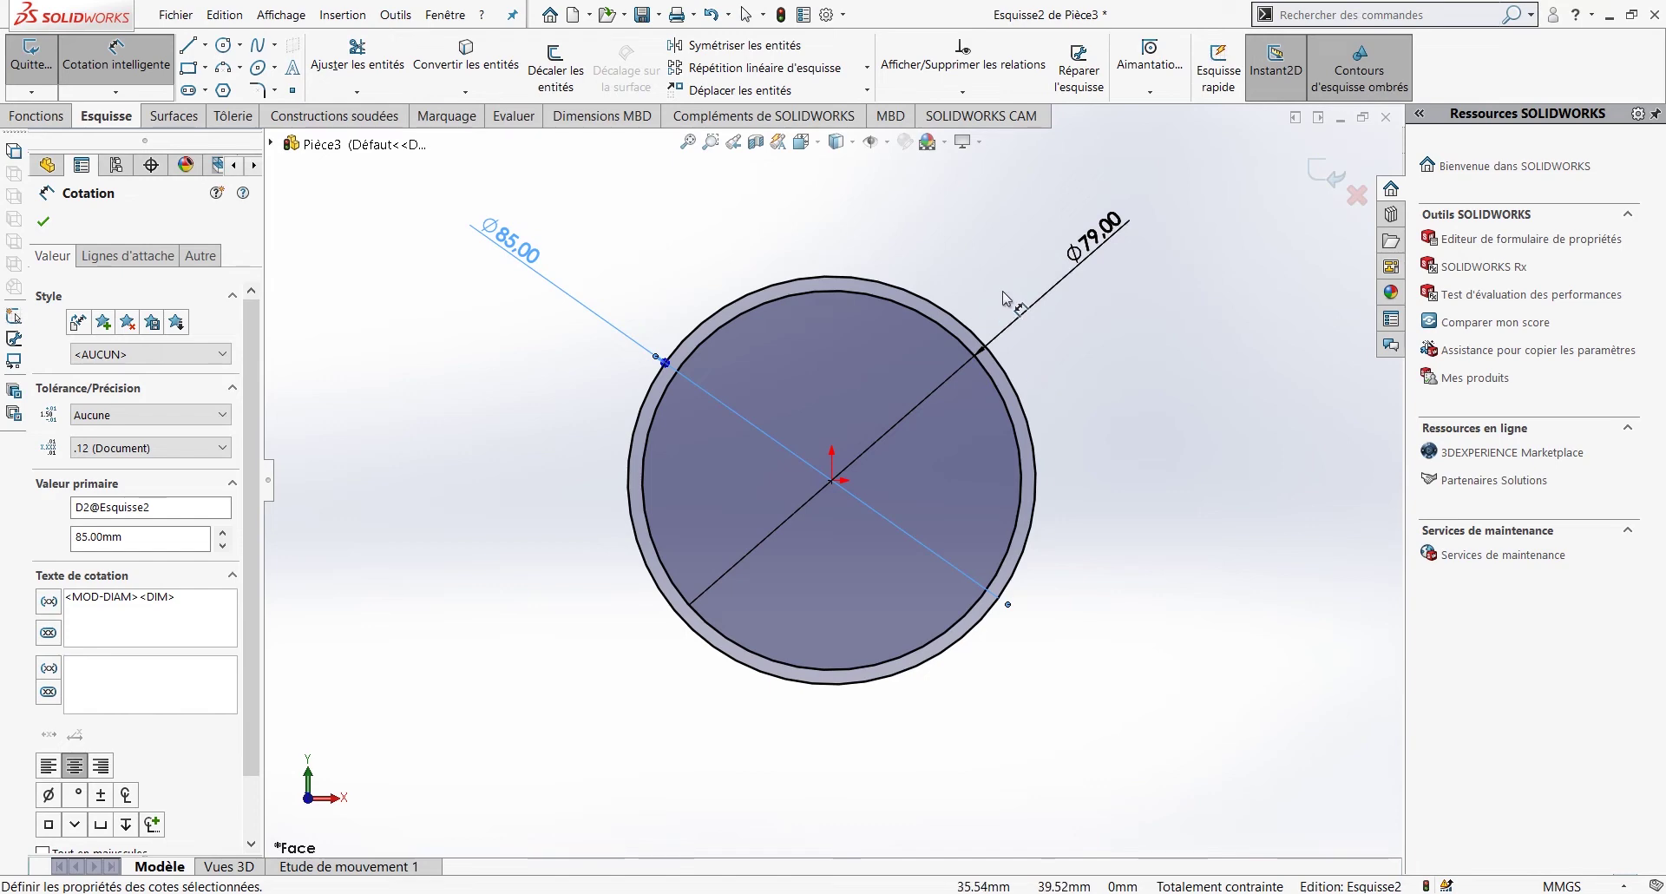
Step: Extrude the ring profile between the two circles as a blind boss 4.3 mm deep
left_click(39, 117)
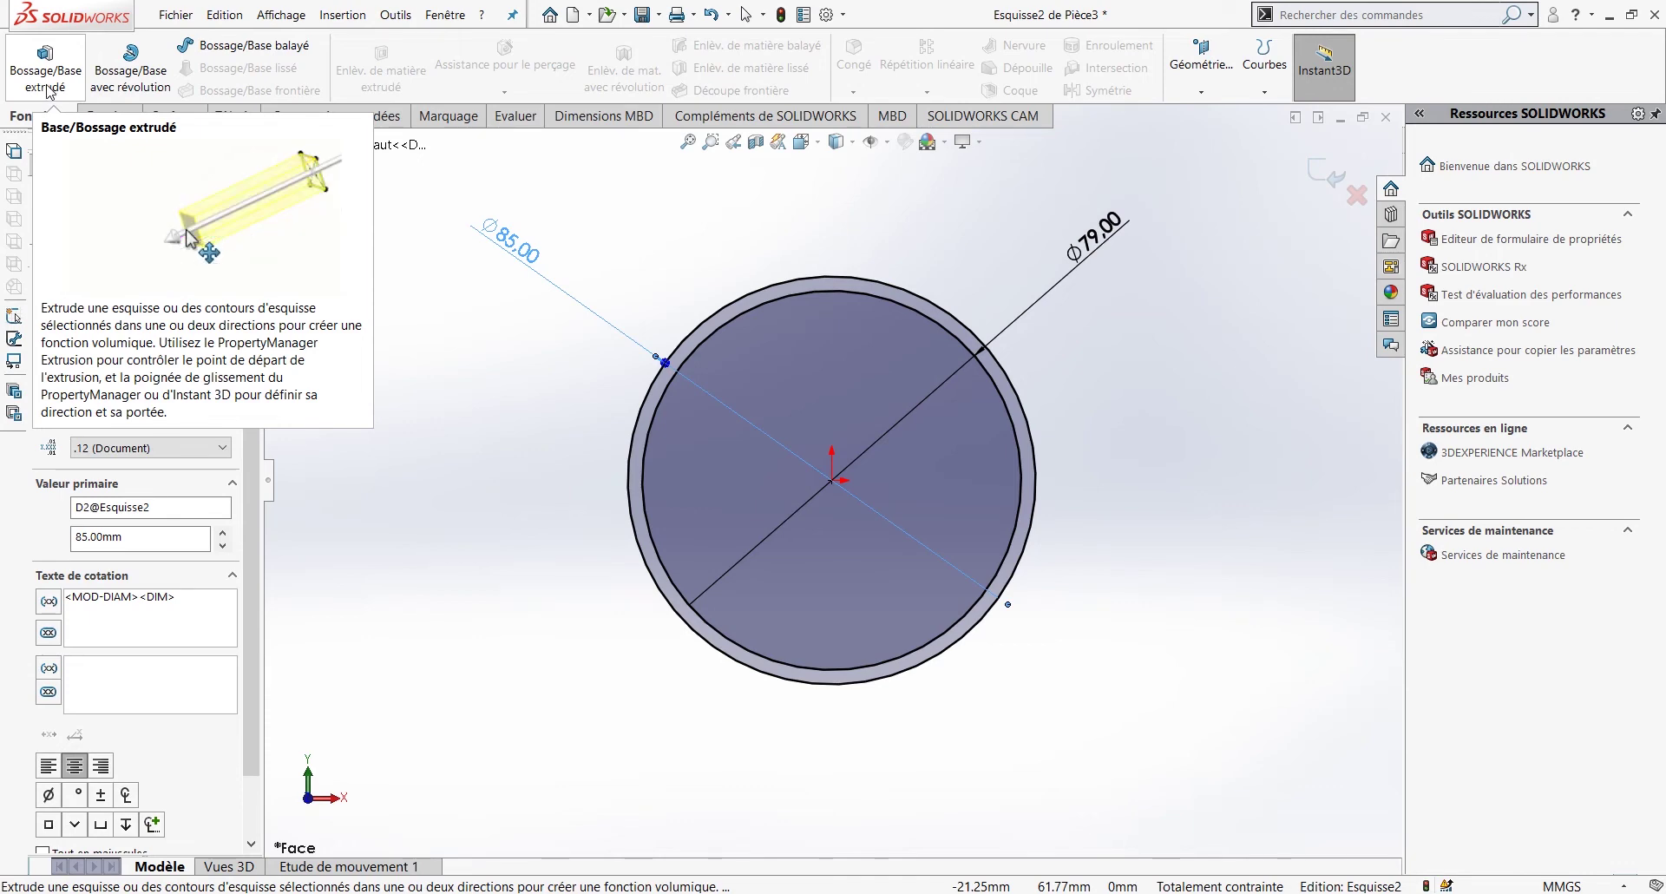
left_click(47, 89)
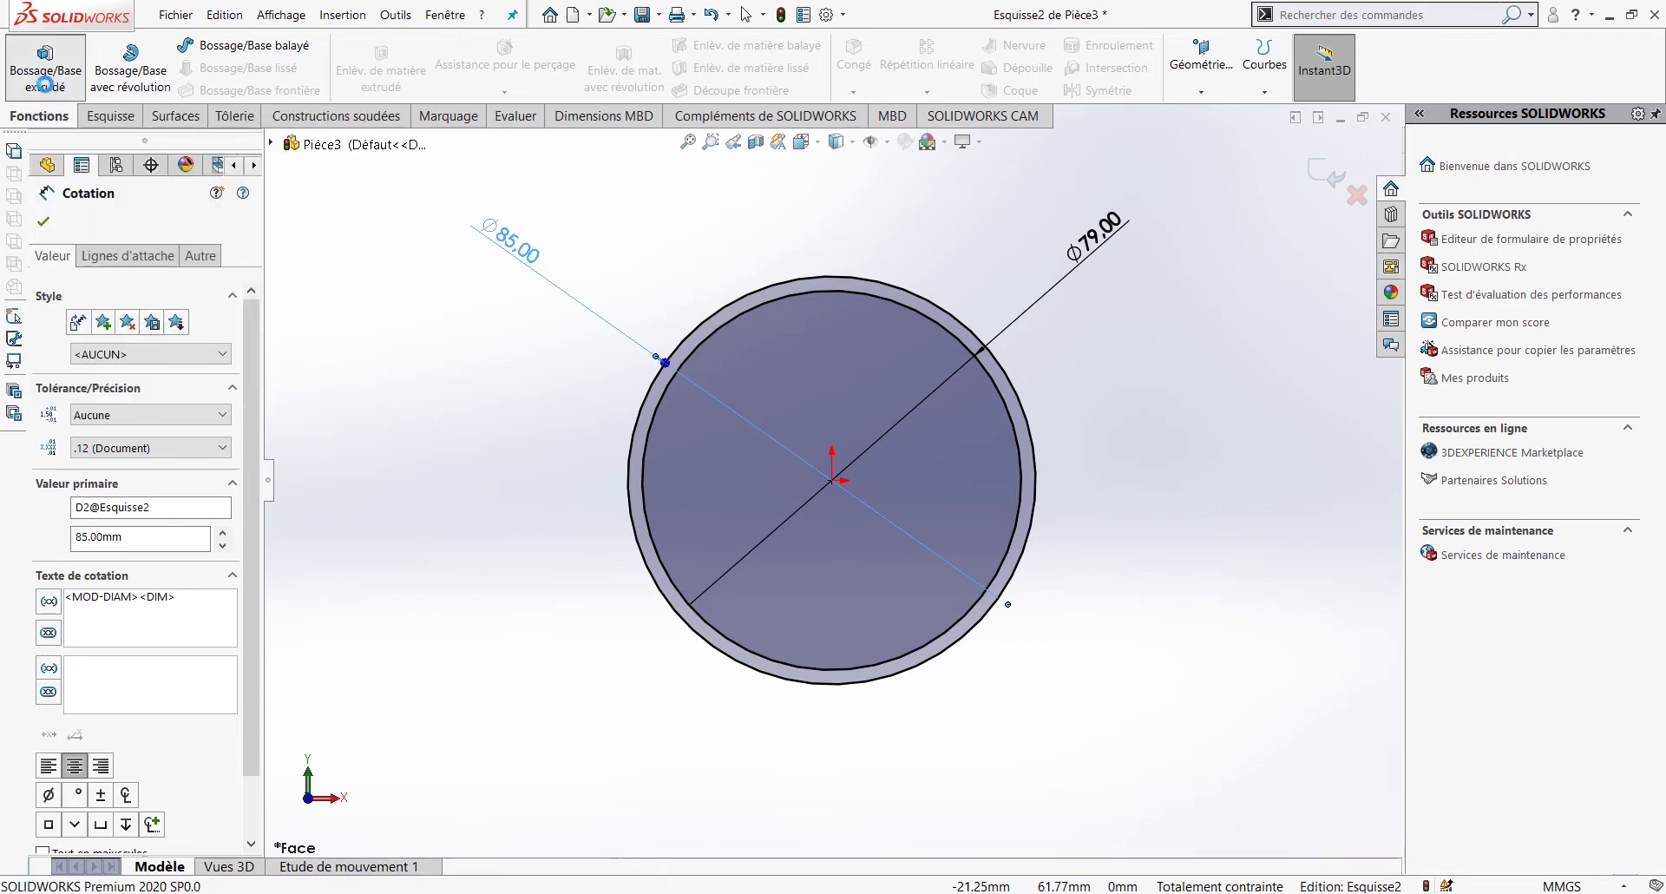
middle_click_drag(730, 401, 892, 555)
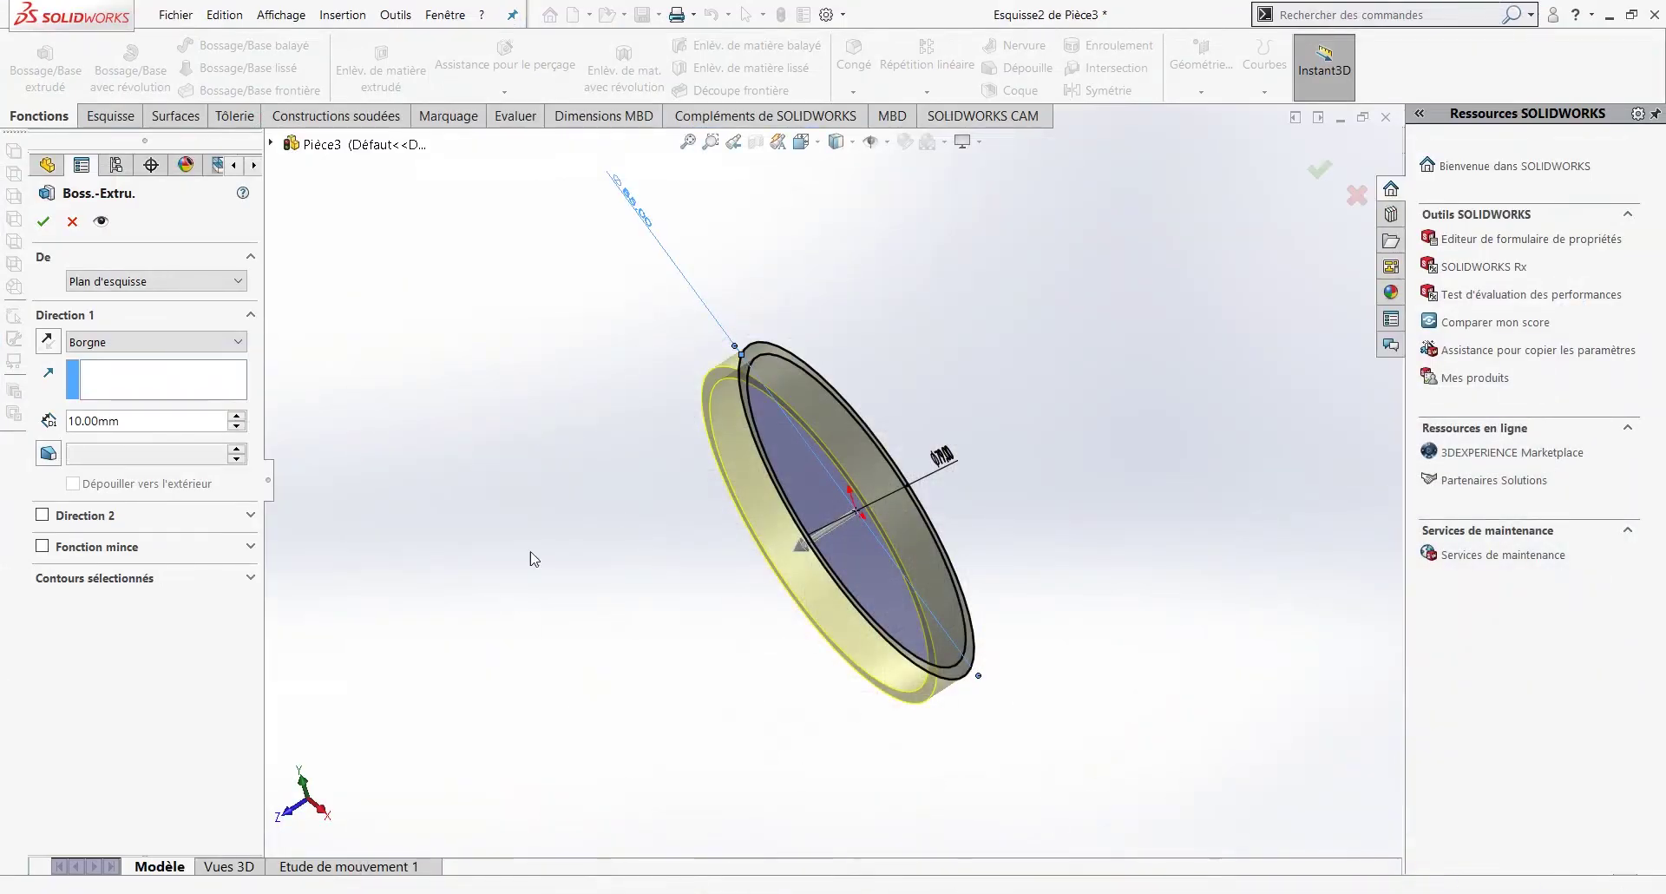
double_click(162, 421)
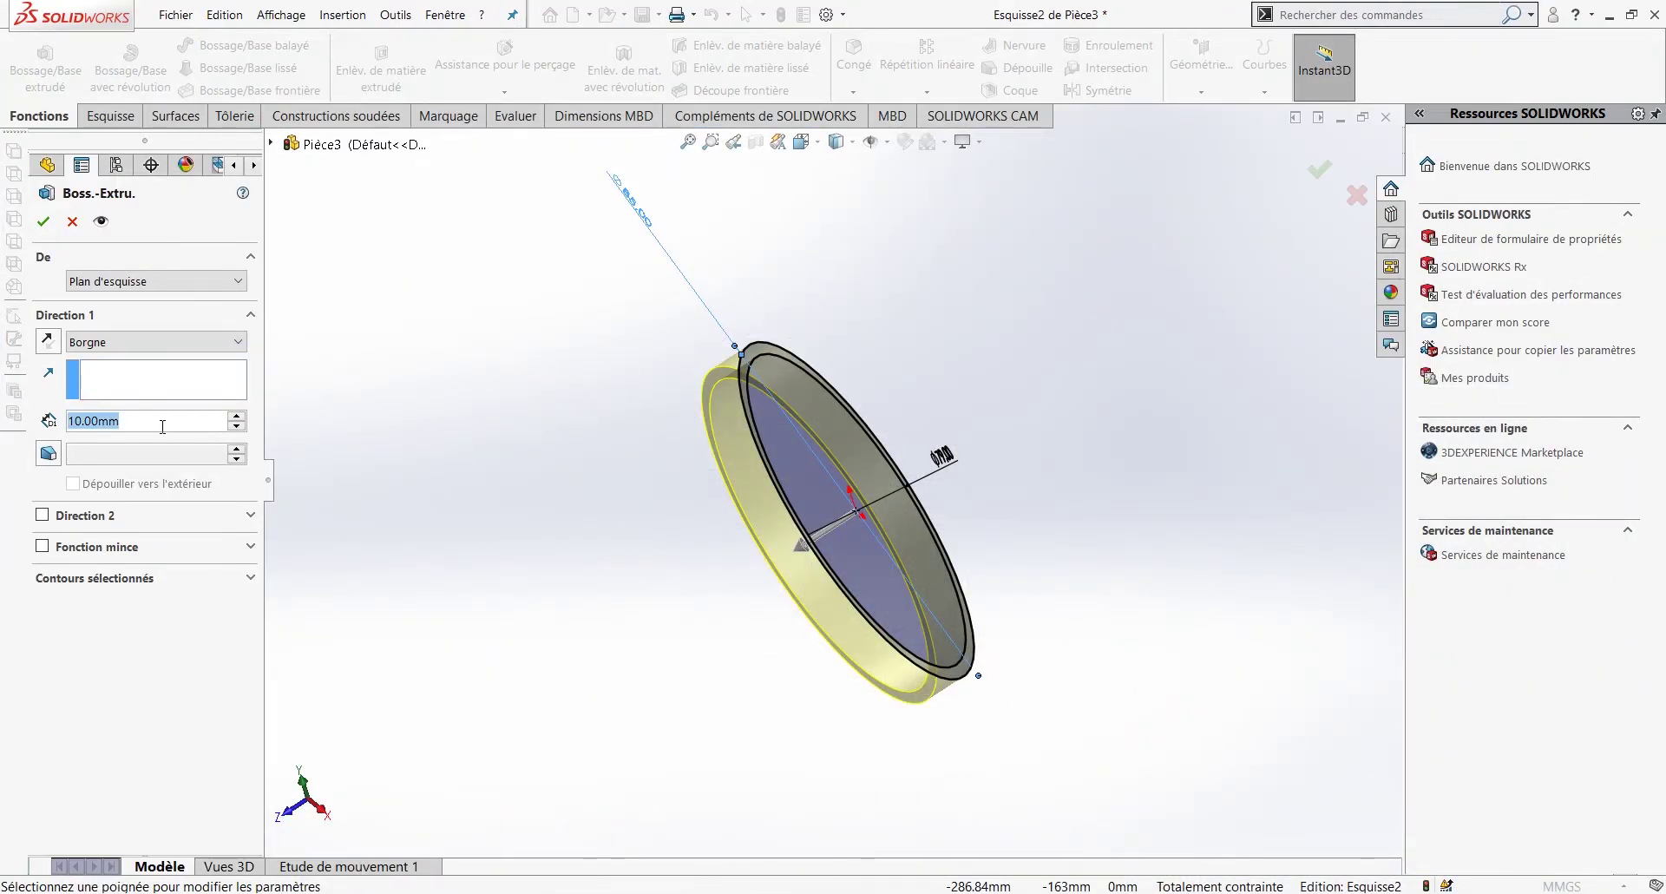
type("4.3")
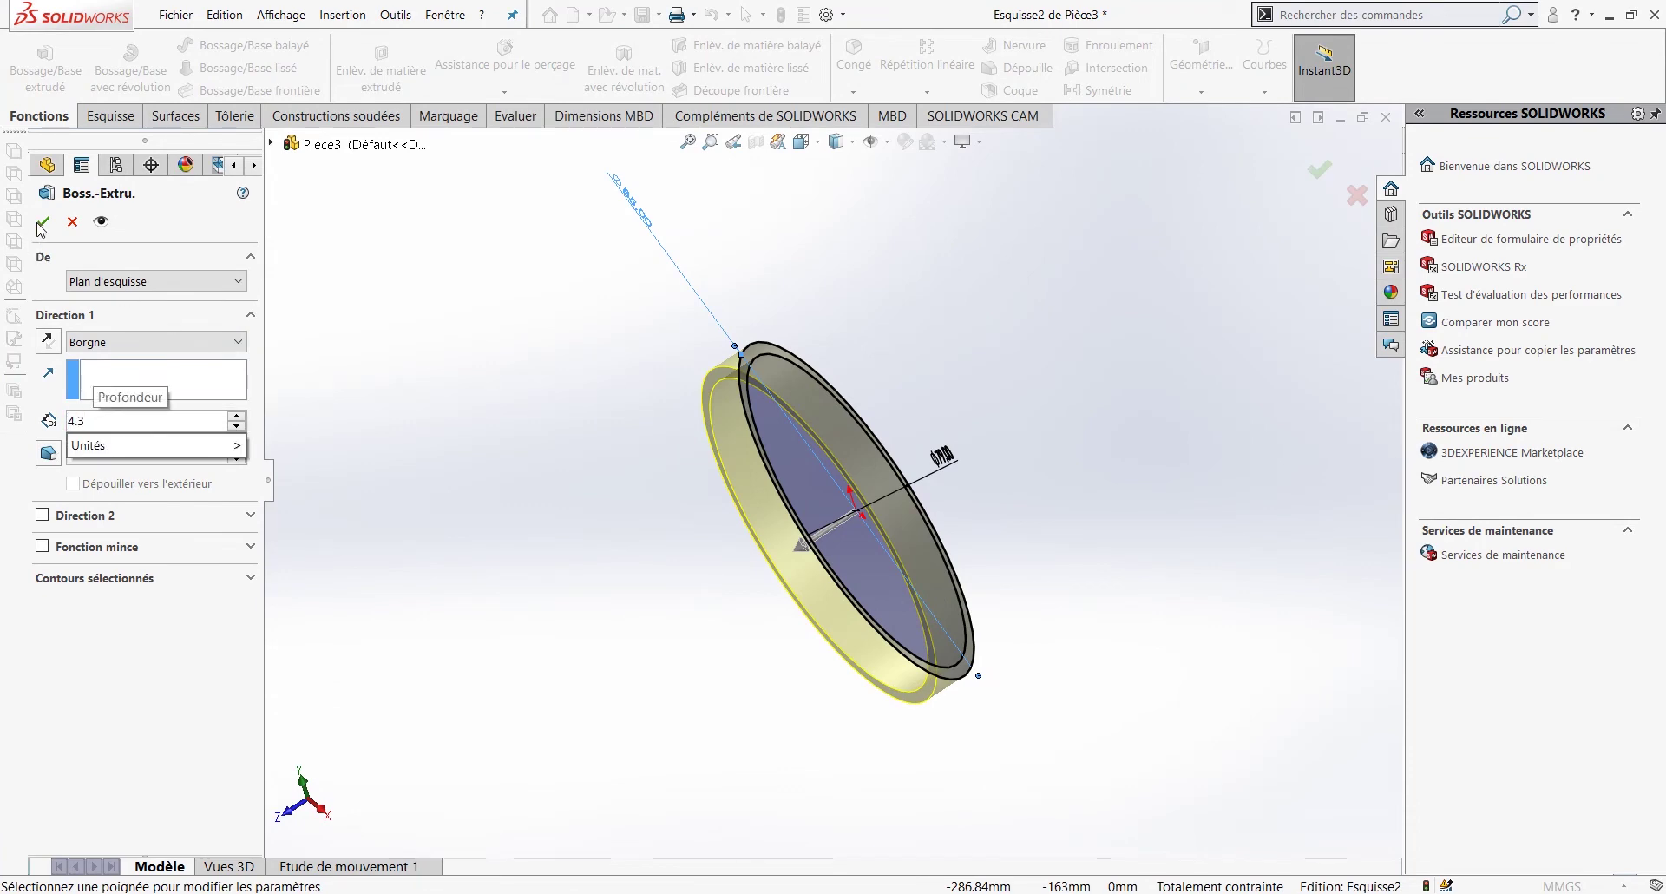
key("Return")
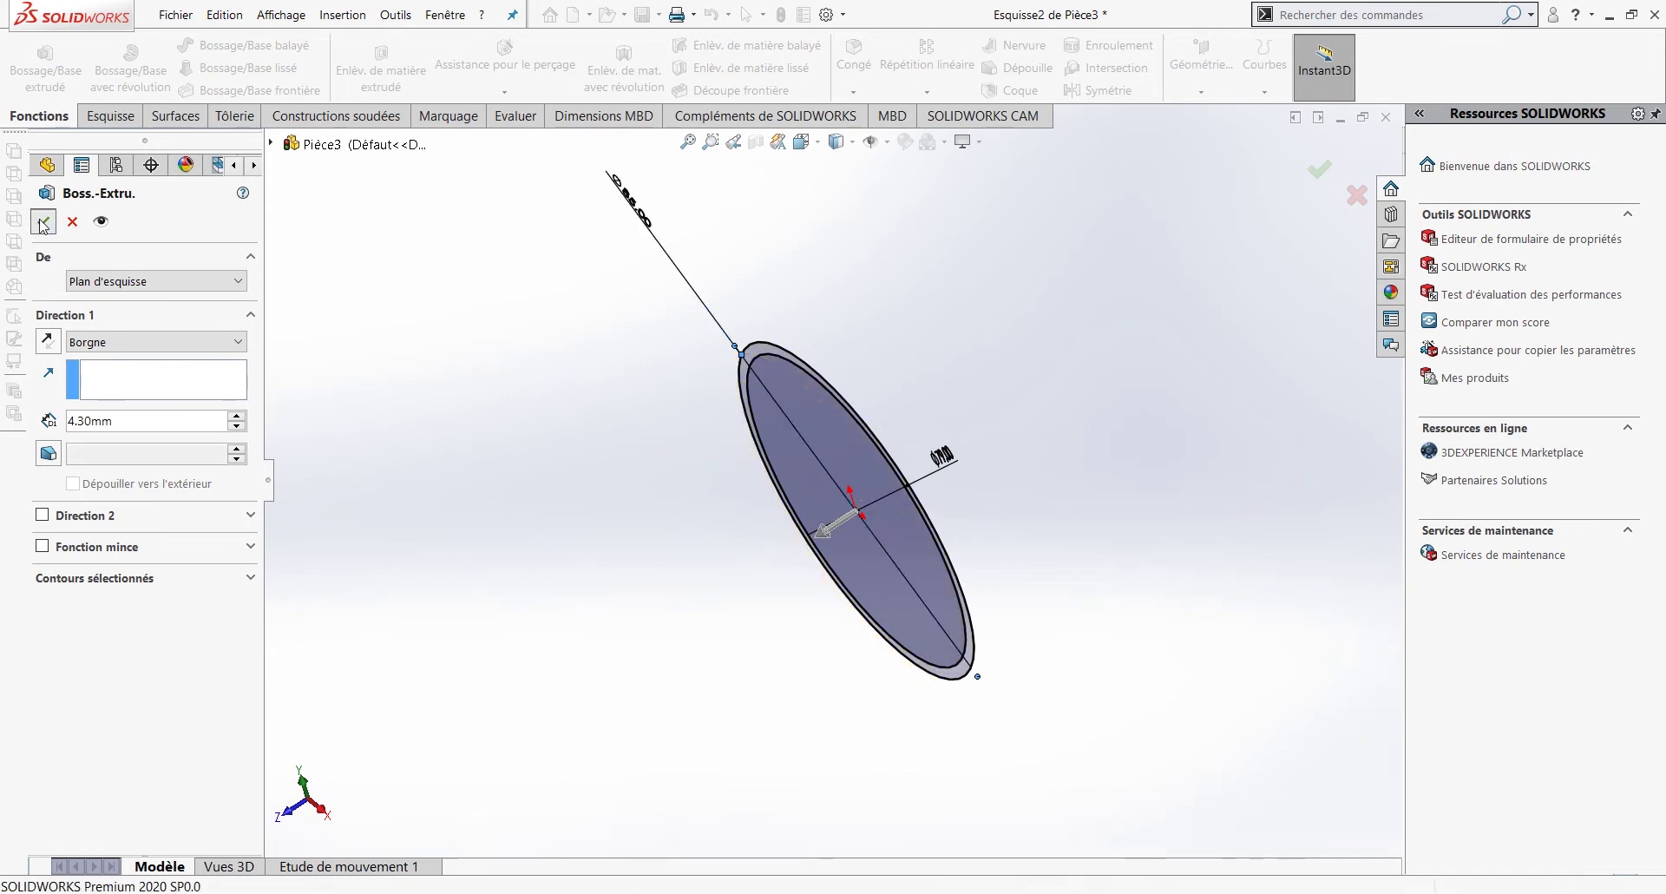
left_click(43, 222)
Step: Apply a dark grey colour from the standard swatches to the whole ring part
middle_click_drag(882, 354, 1302, 486)
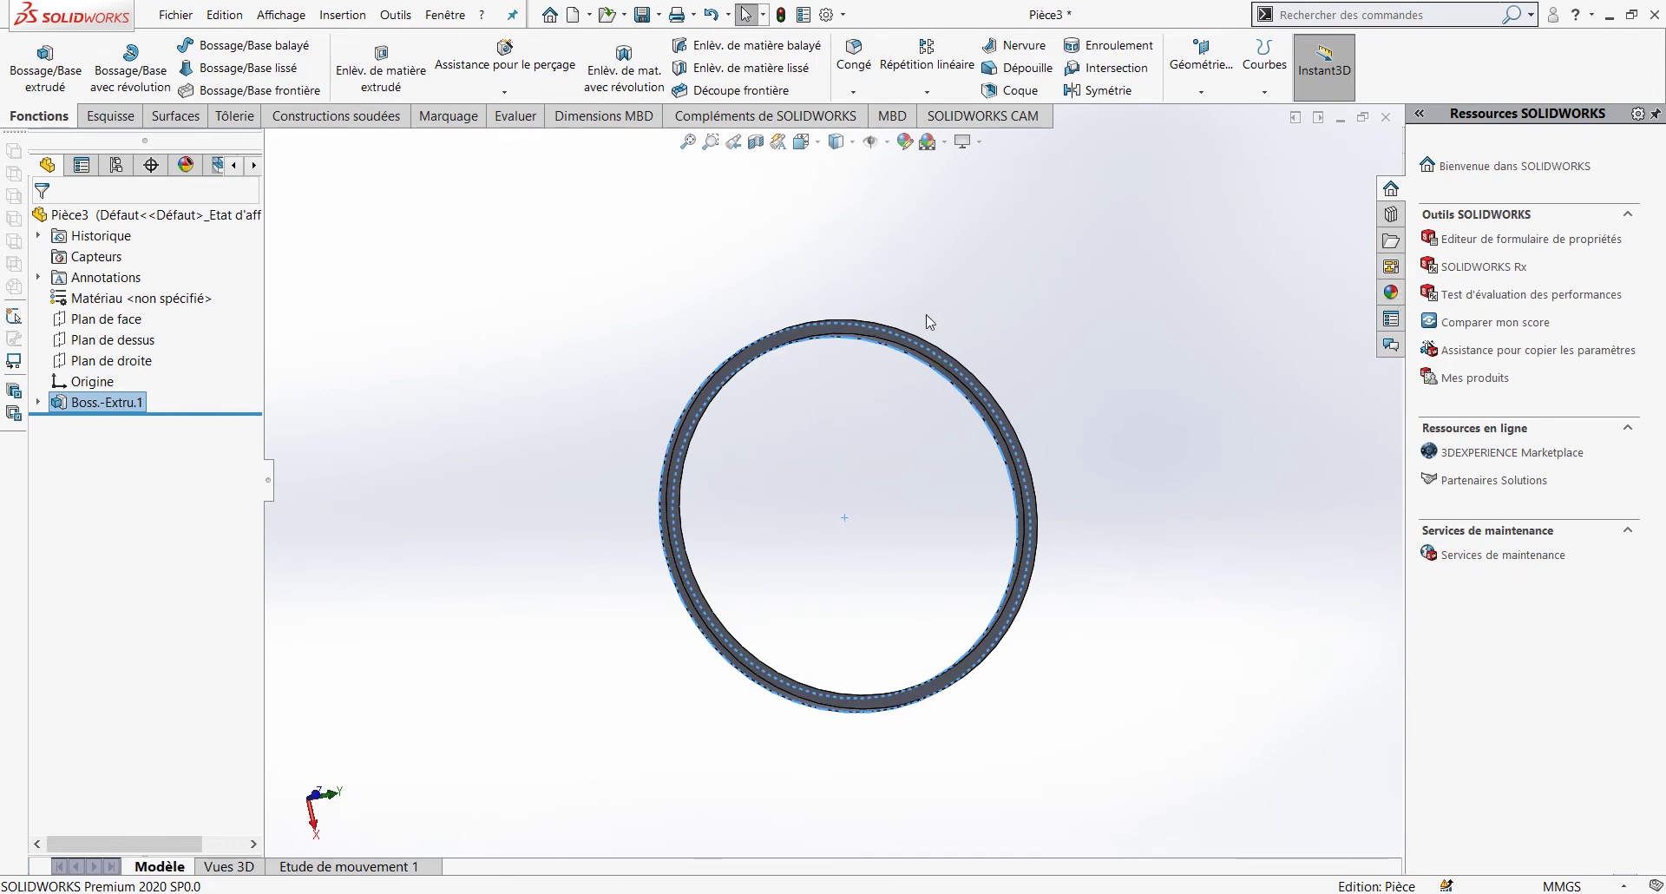
scroll(927, 348, "down", 4)
left_click(884, 354)
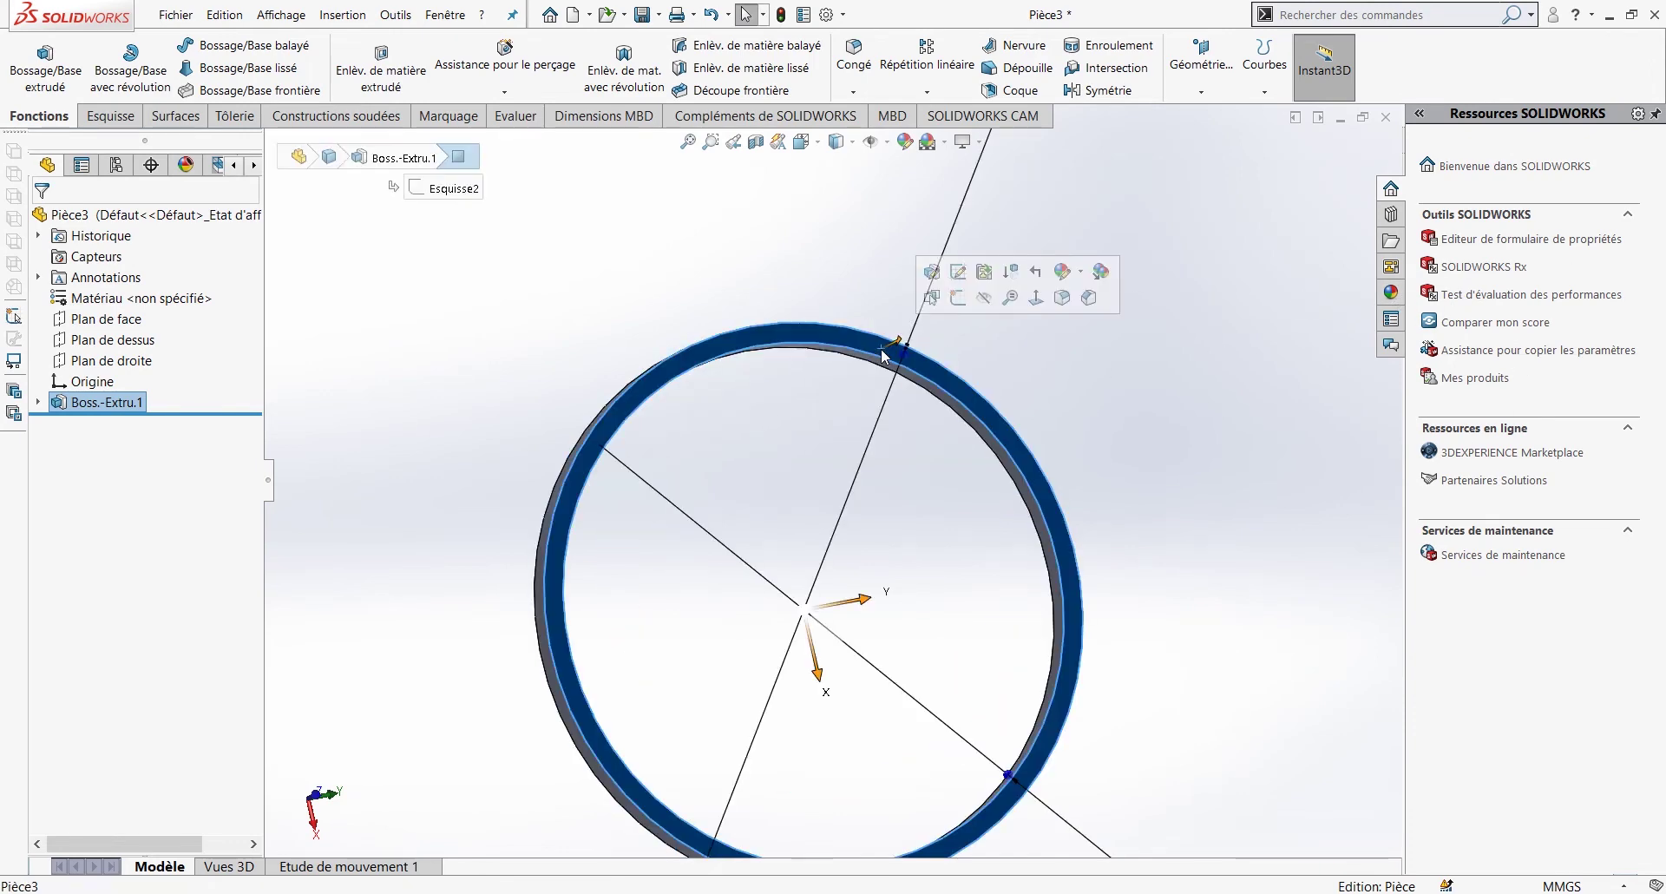
right_click(828, 338)
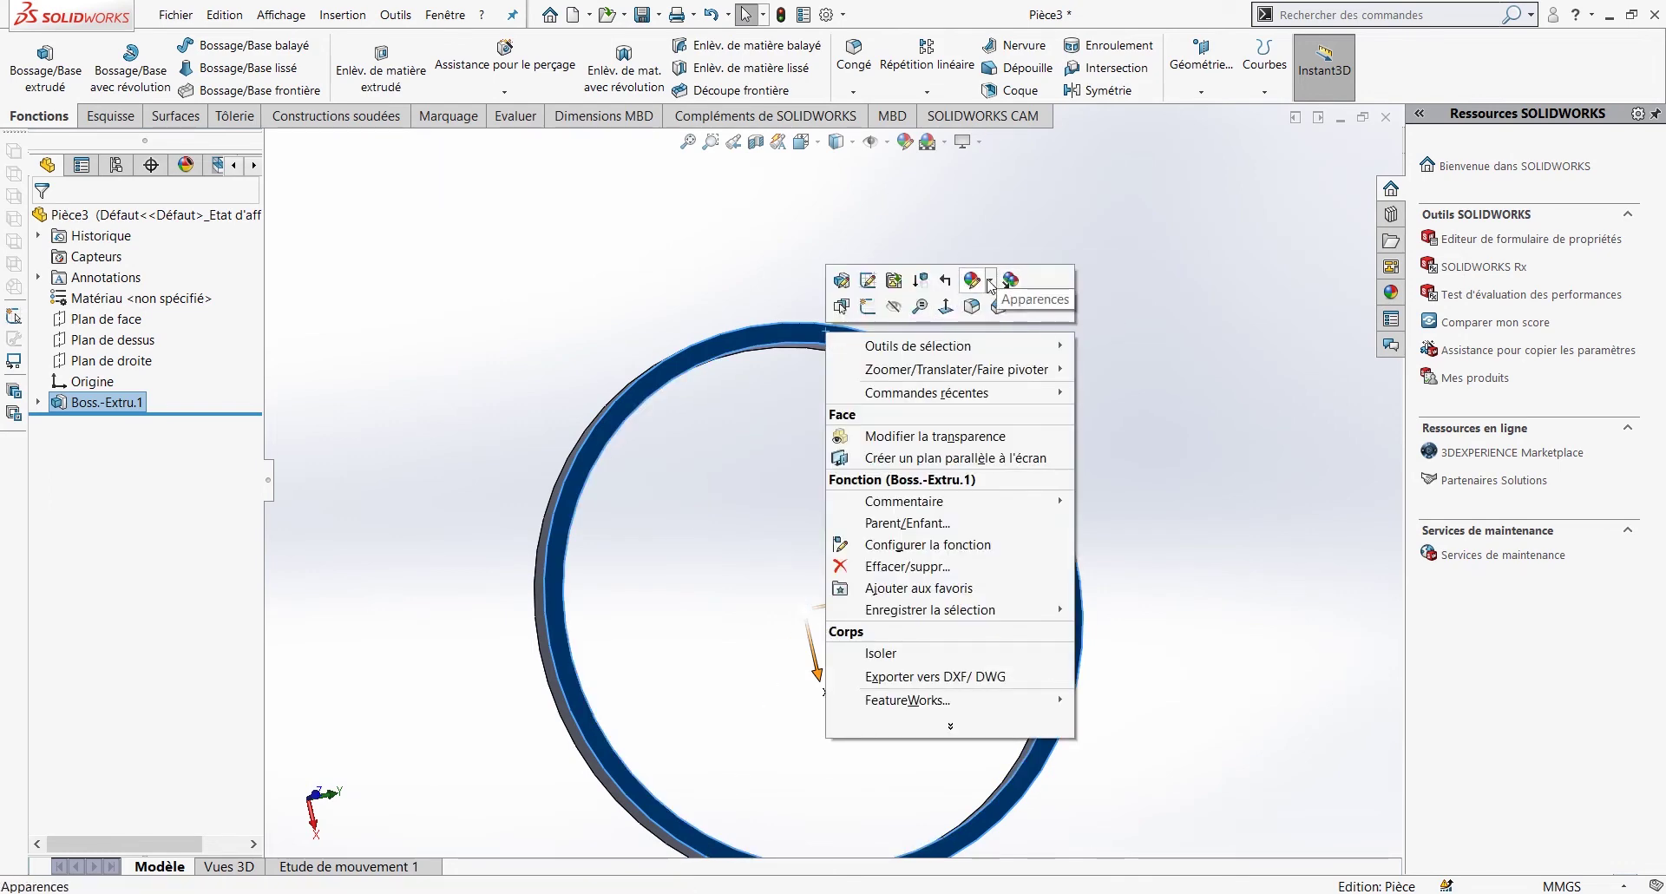
left_click(990, 282)
left_click(1062, 372)
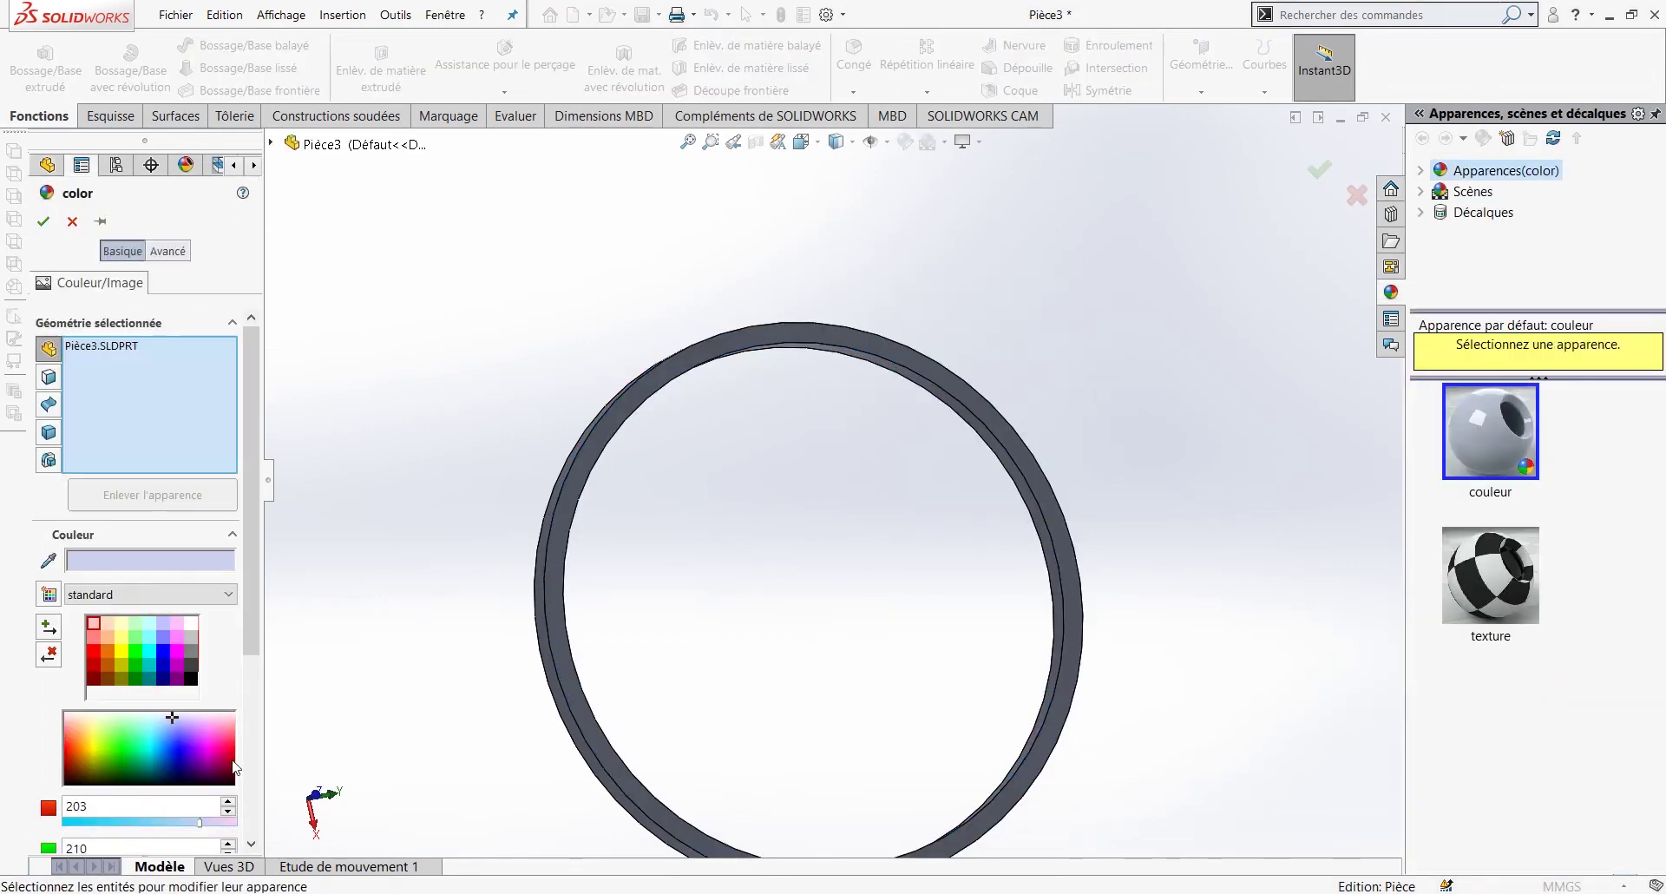
left_click(192, 675)
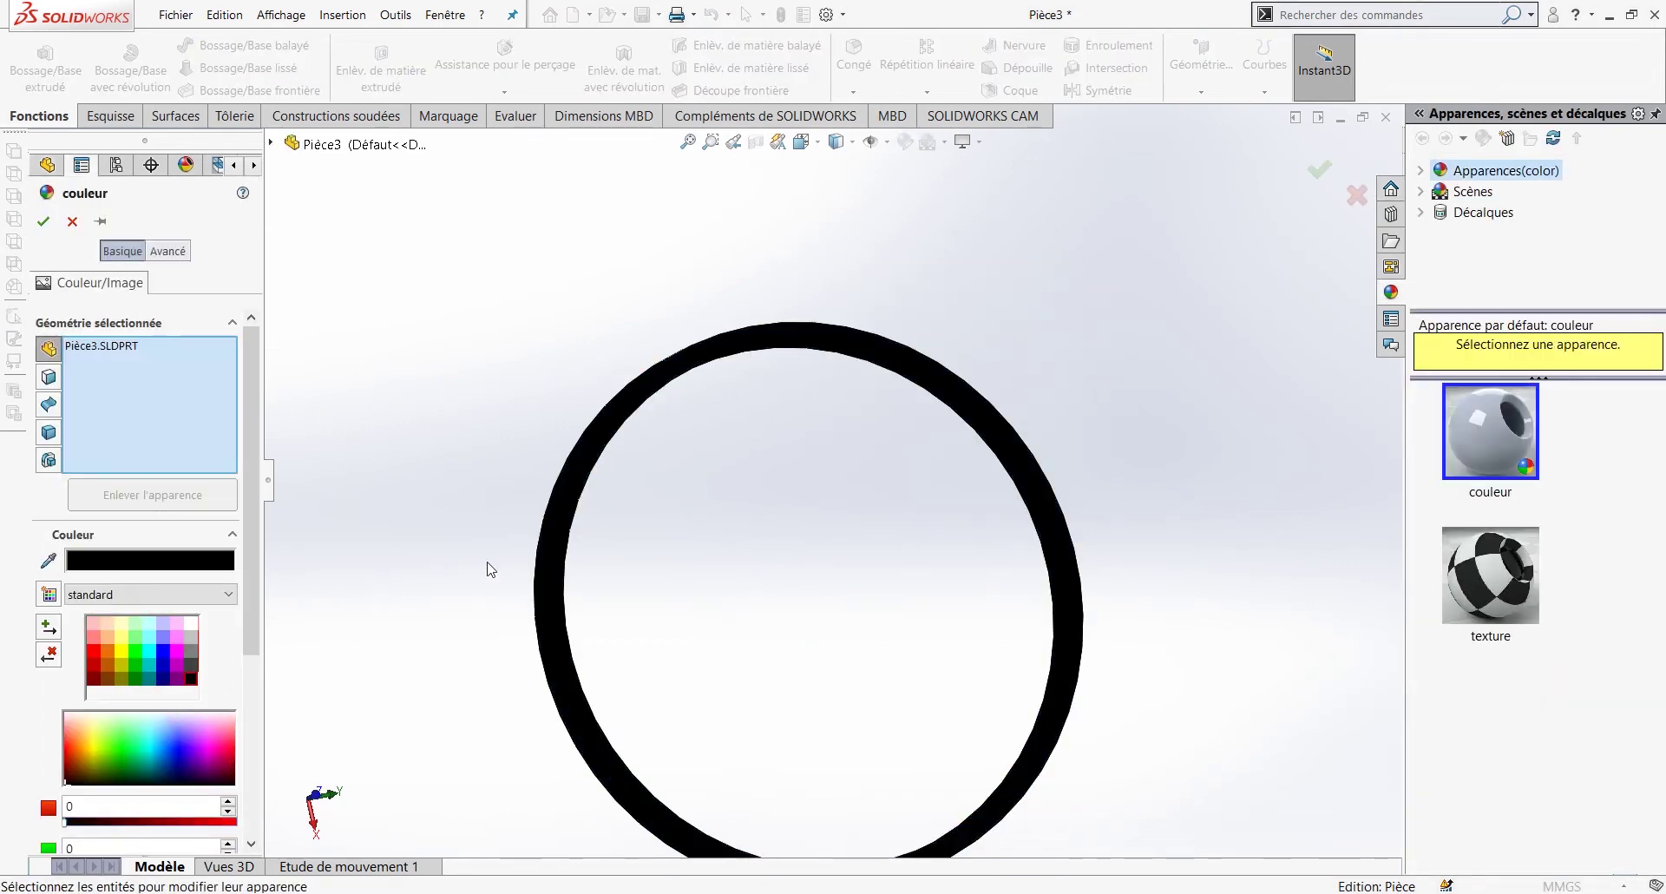
left_click(192, 666)
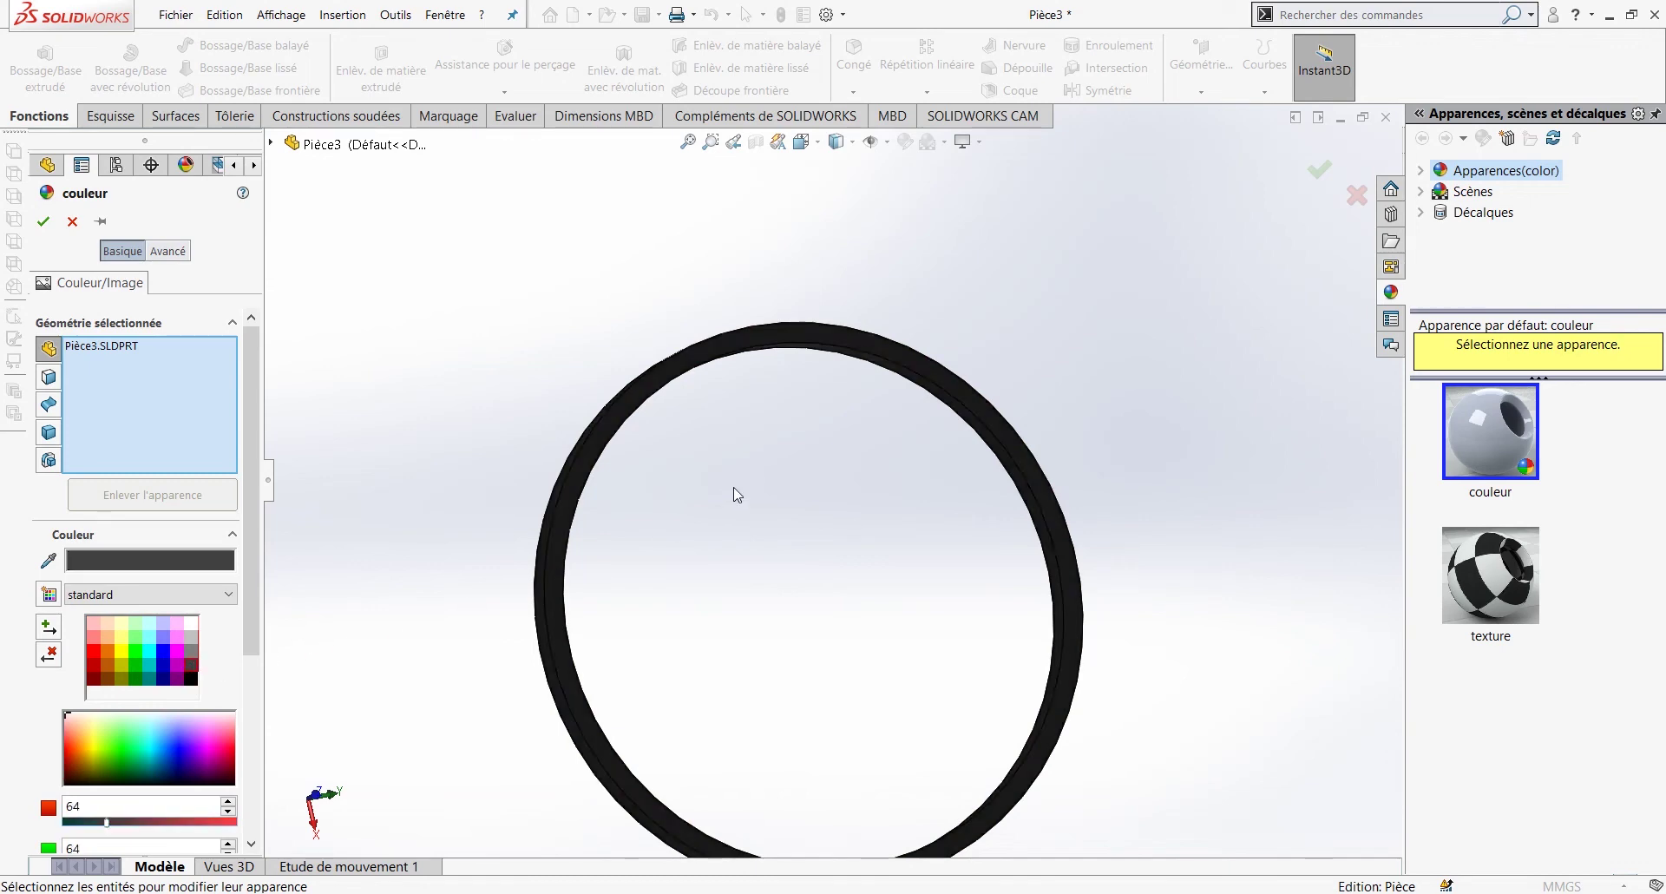
middle_click_drag(736, 494, 613, 483)
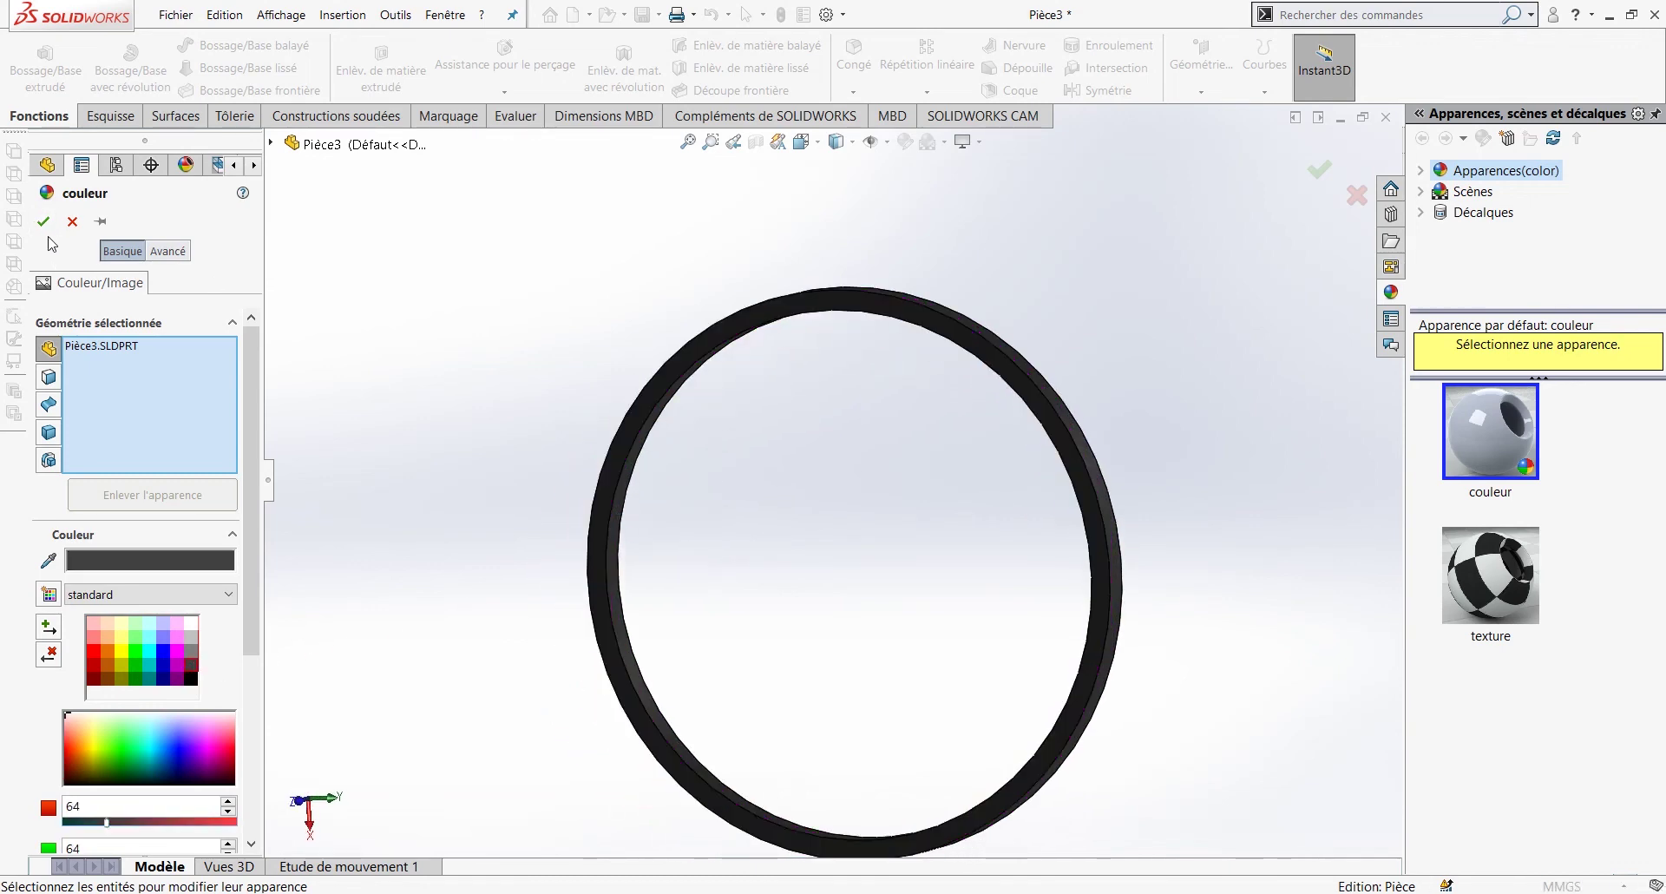
left_click(43, 221)
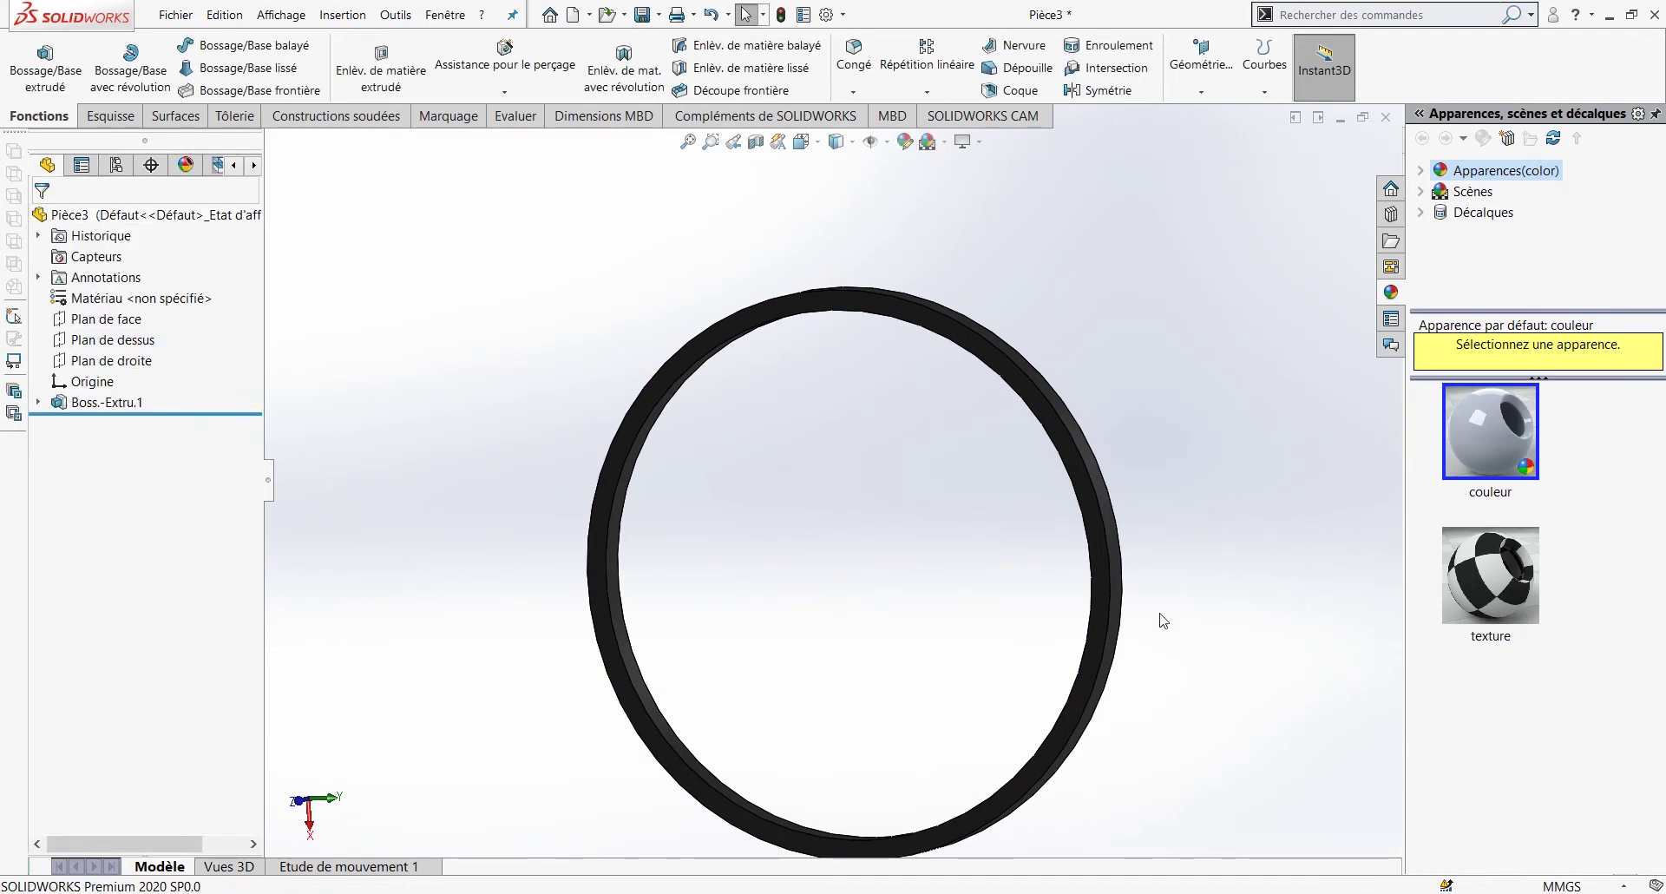
Step: Begin saving the part and create a folder named Projet tutoriel inside the 2021 projects folder
middle_click_drag(691, 416, 777, 443)
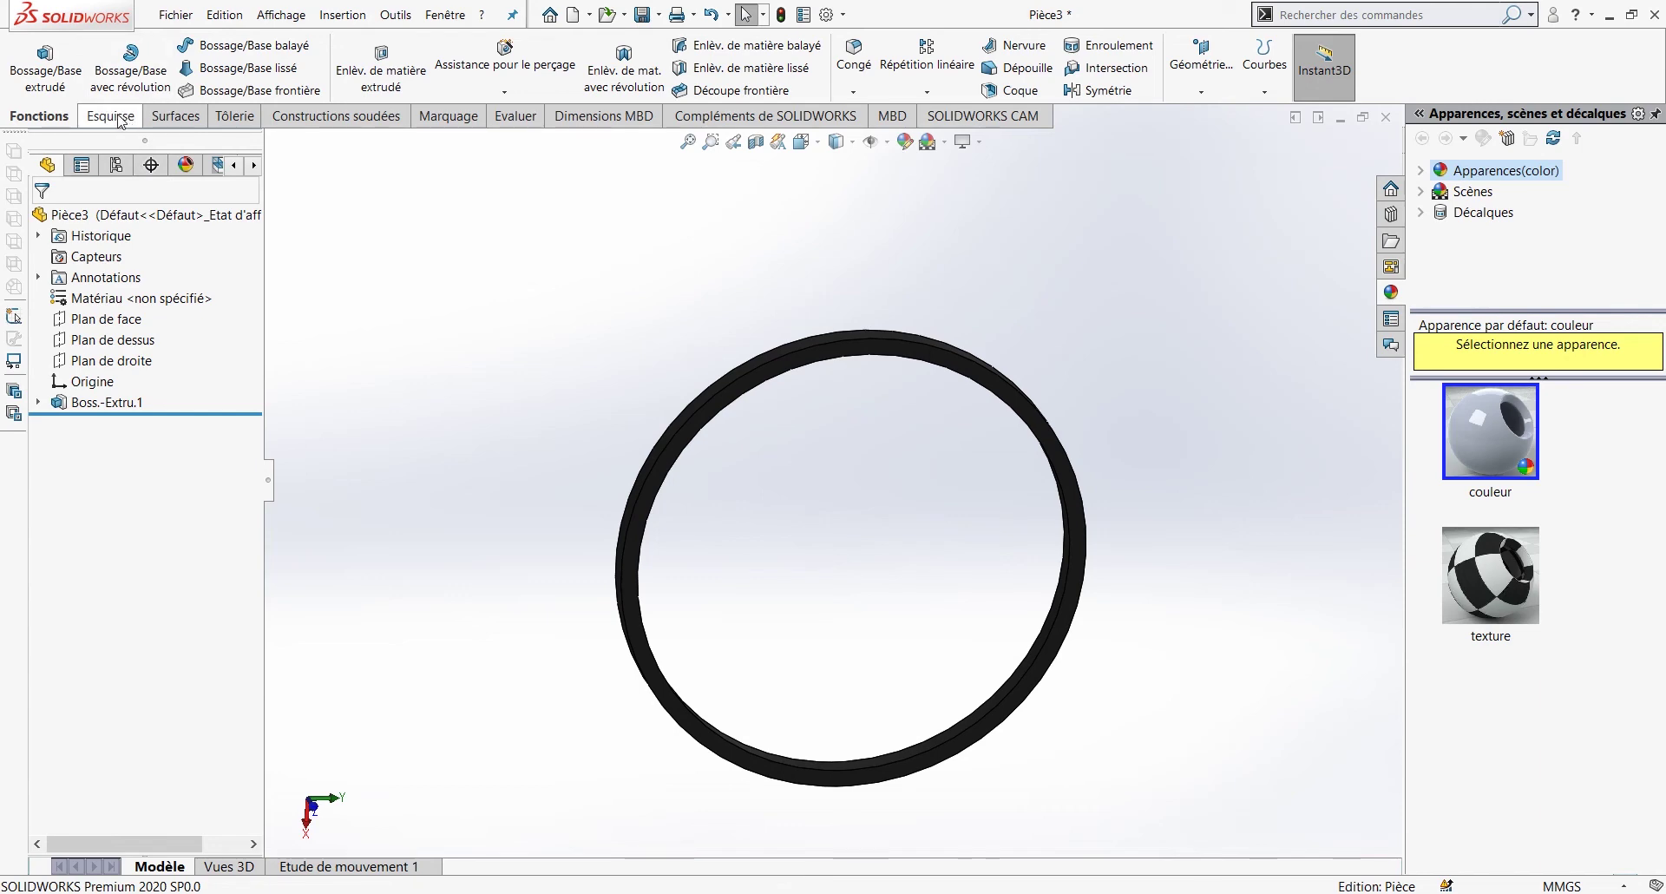
middle_click_drag(1076, 371, 955, 382)
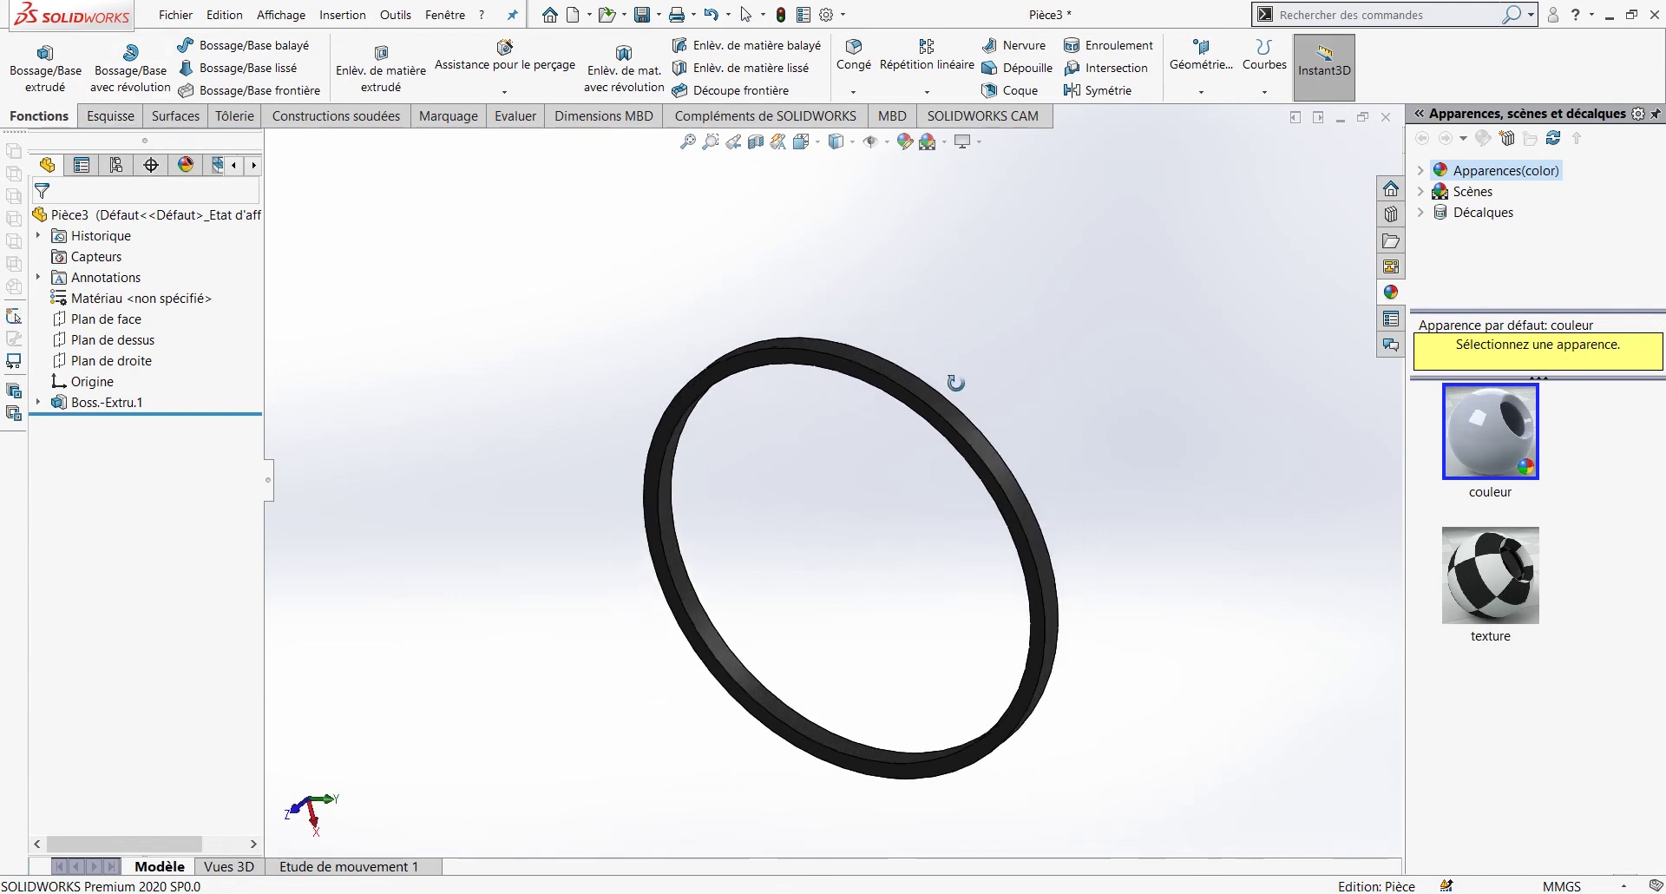
left_click(658, 15)
left_click(678, 46)
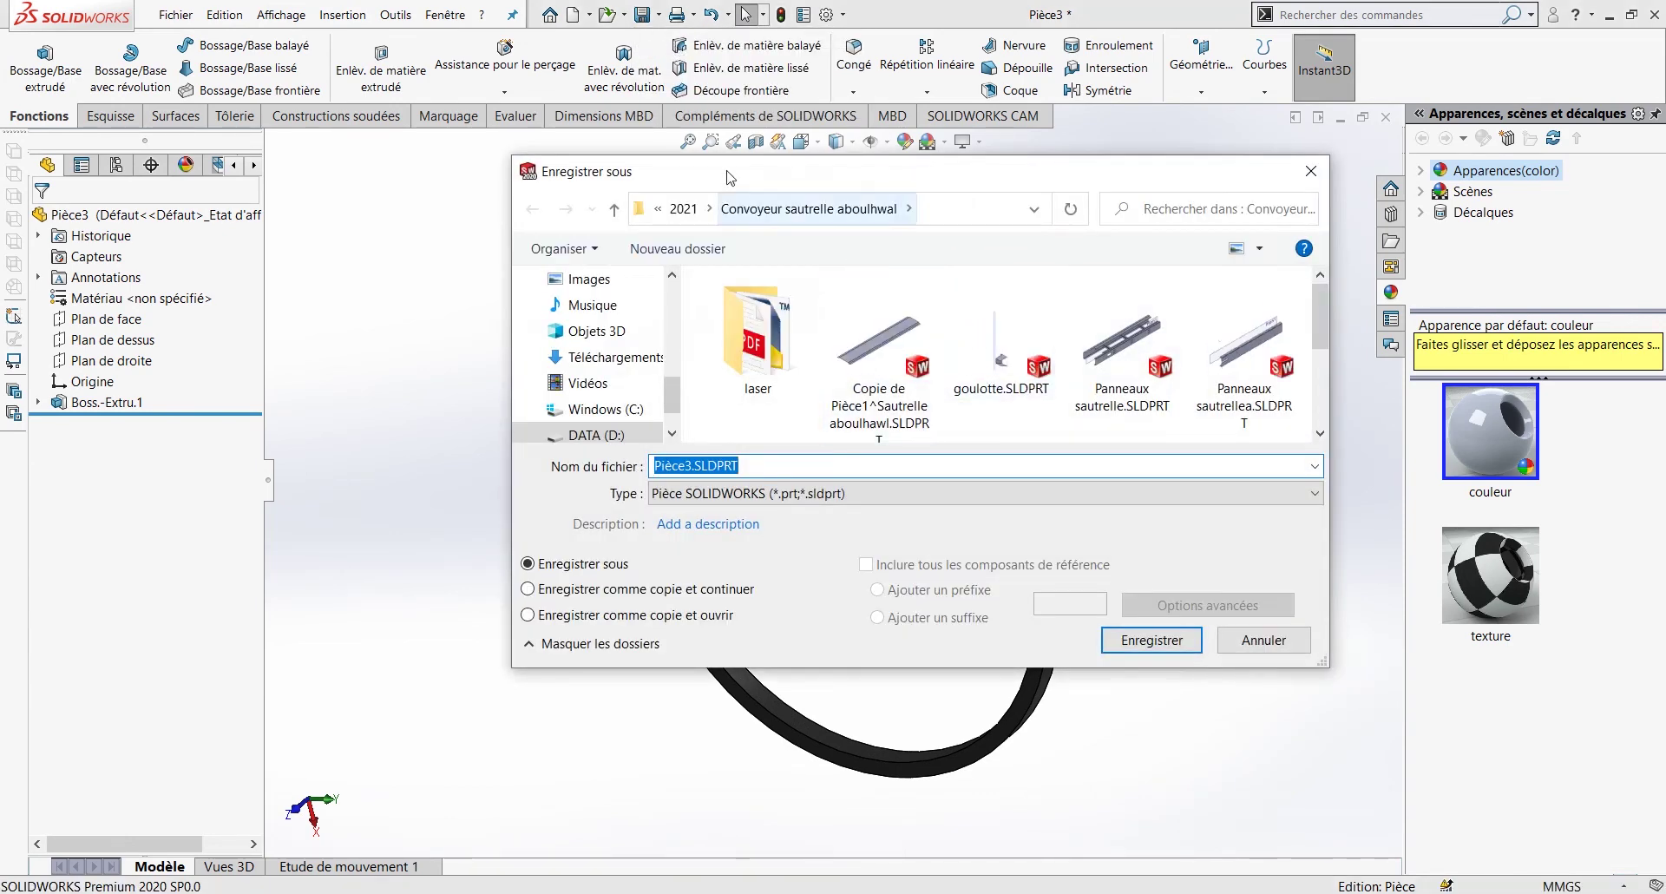
left_click(613, 208)
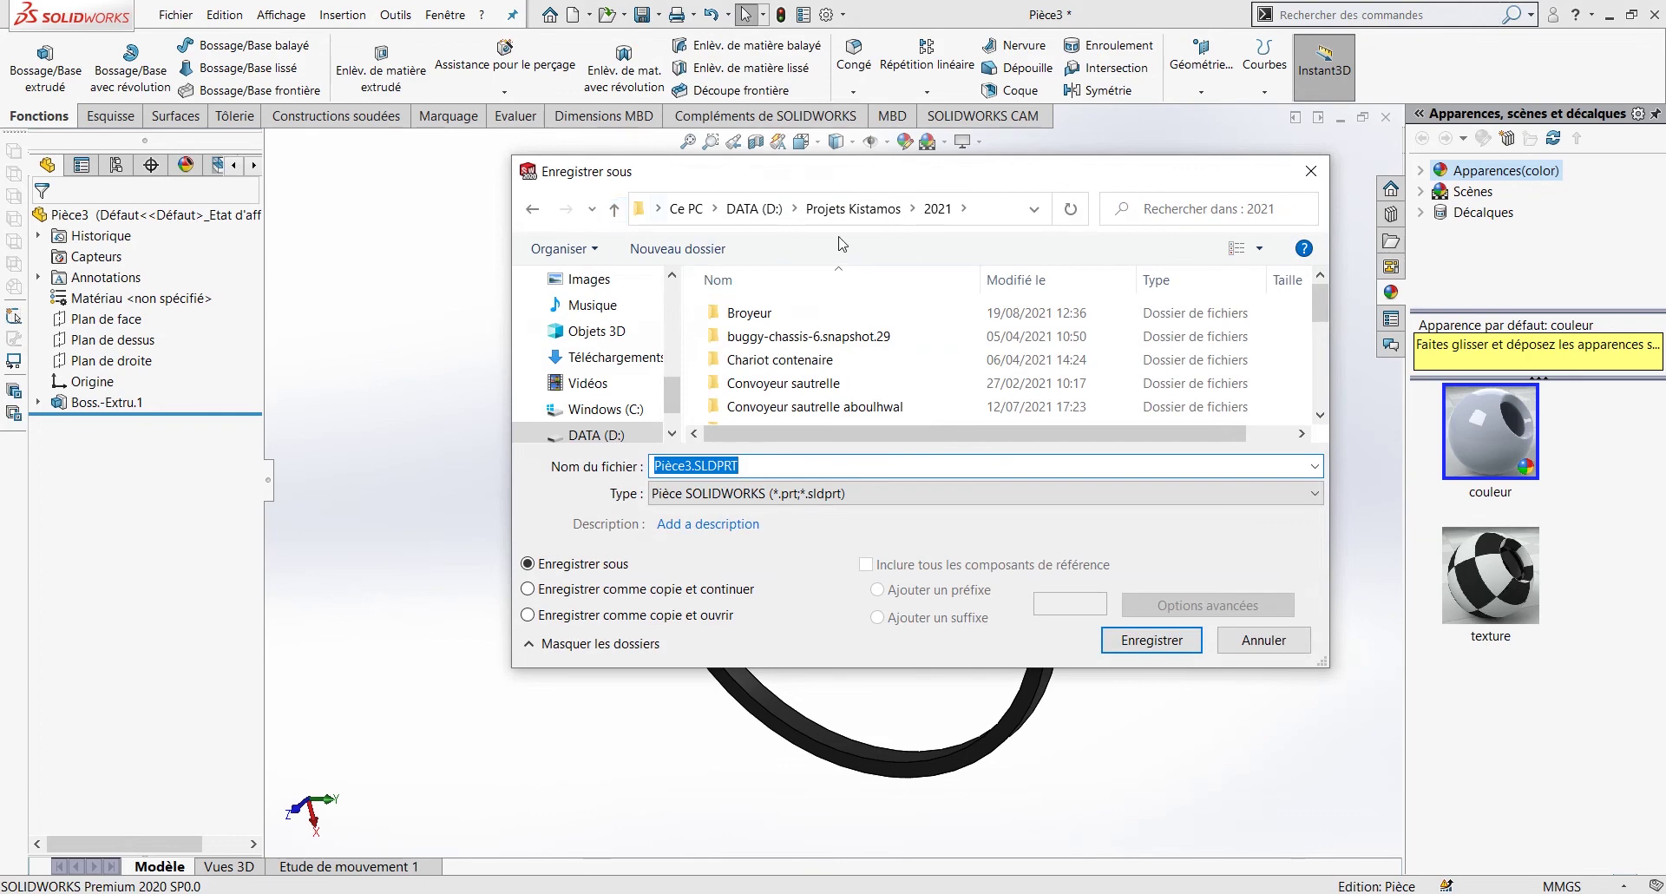
left_click(677, 248)
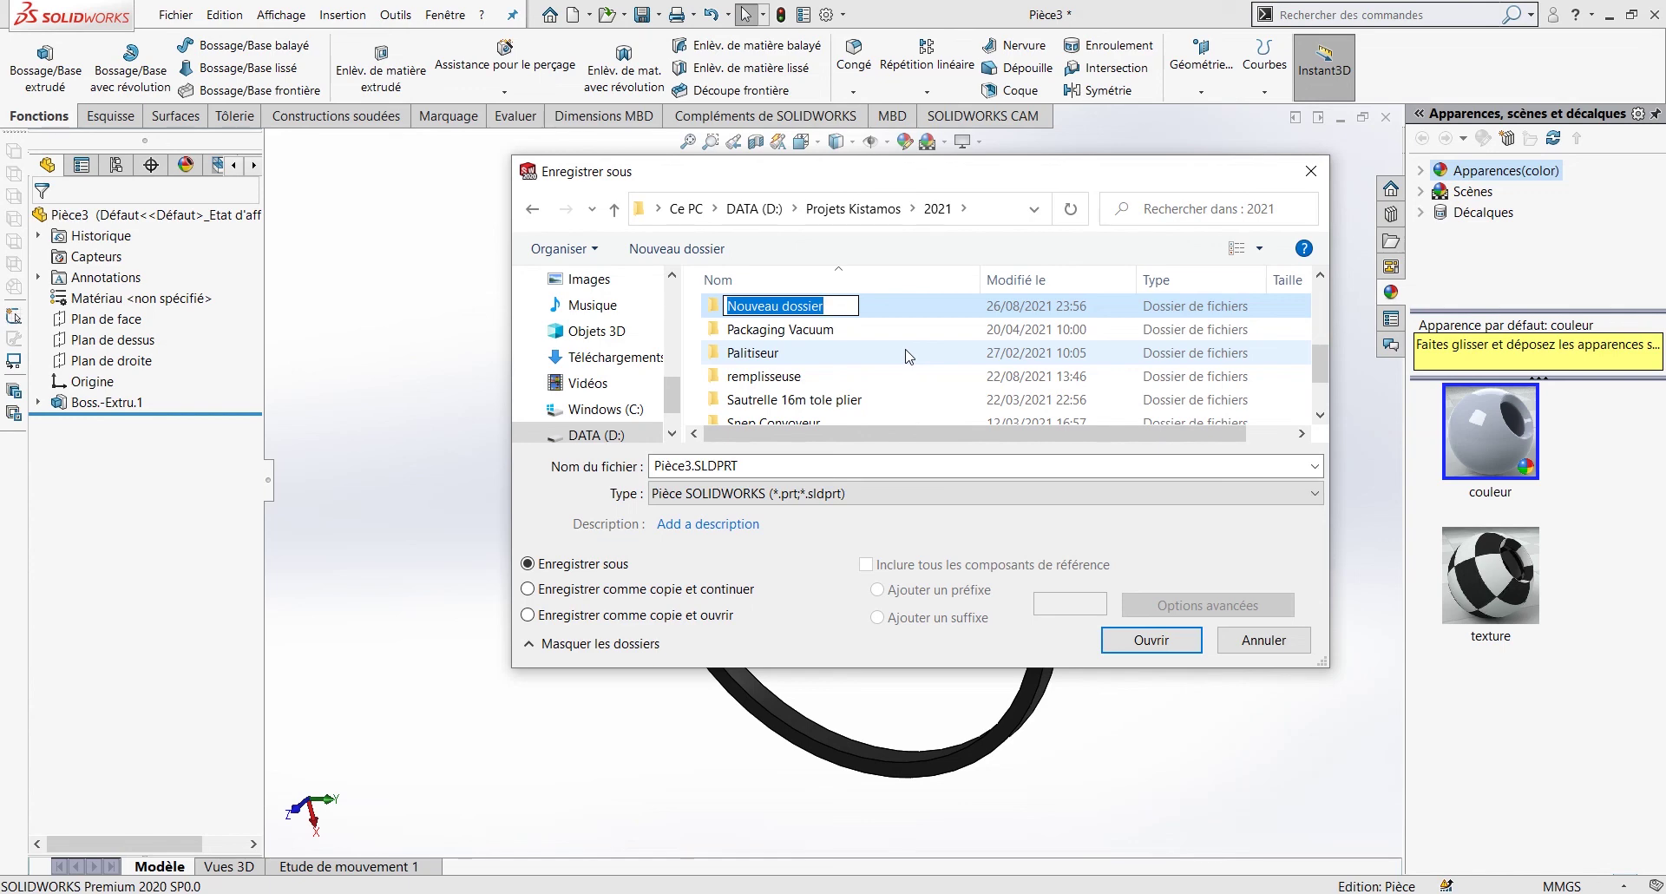
type("PR")
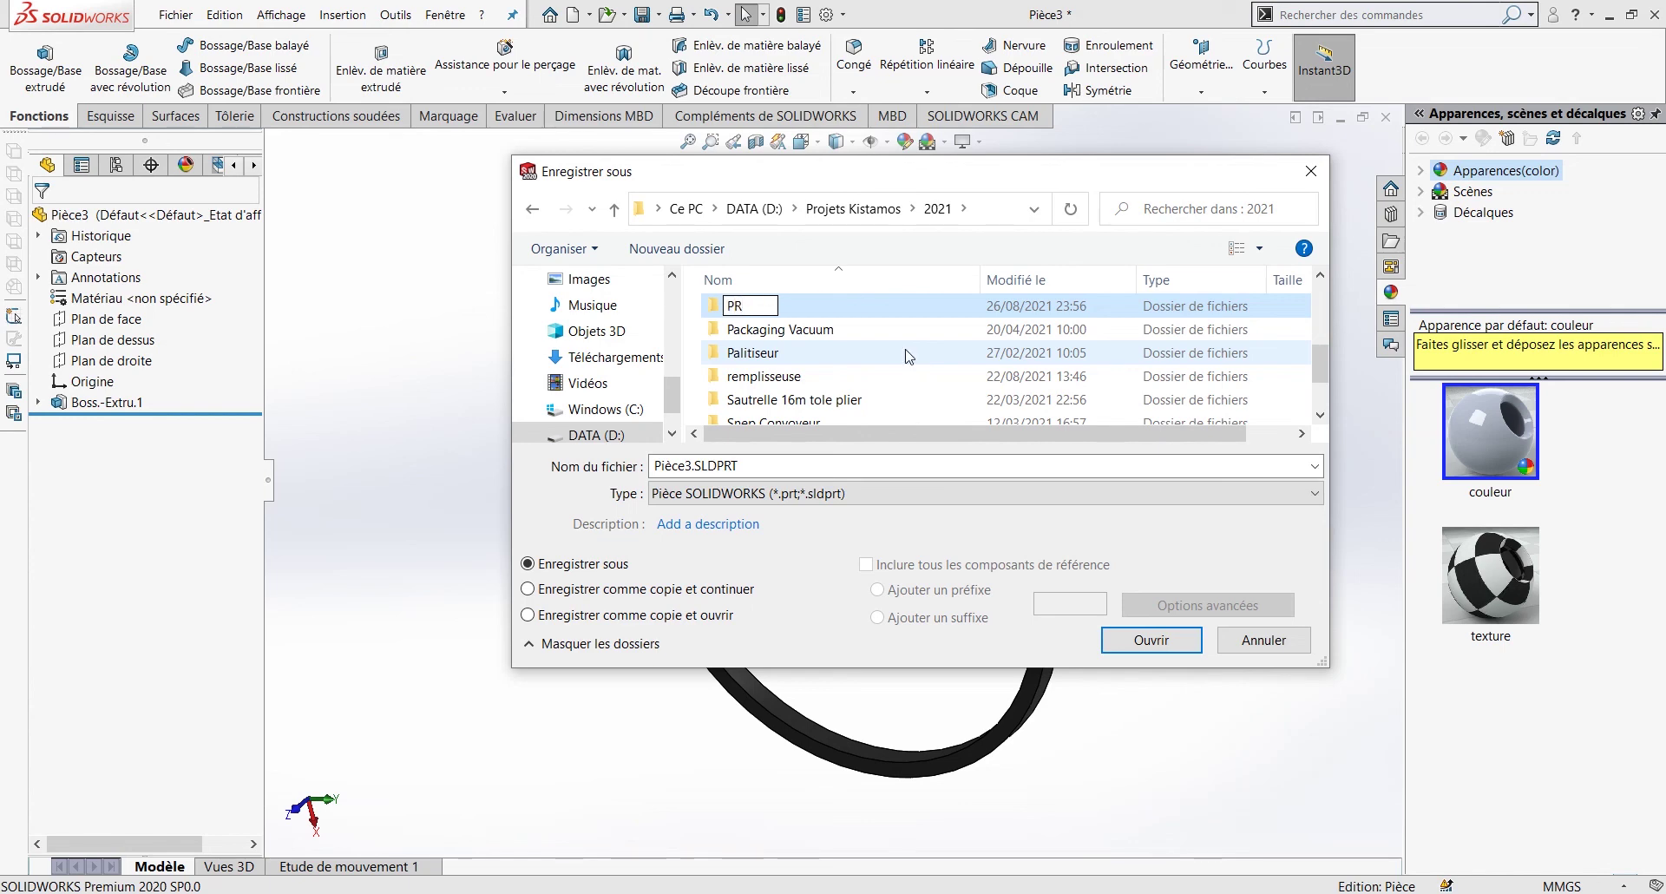
type("rojet tuto")
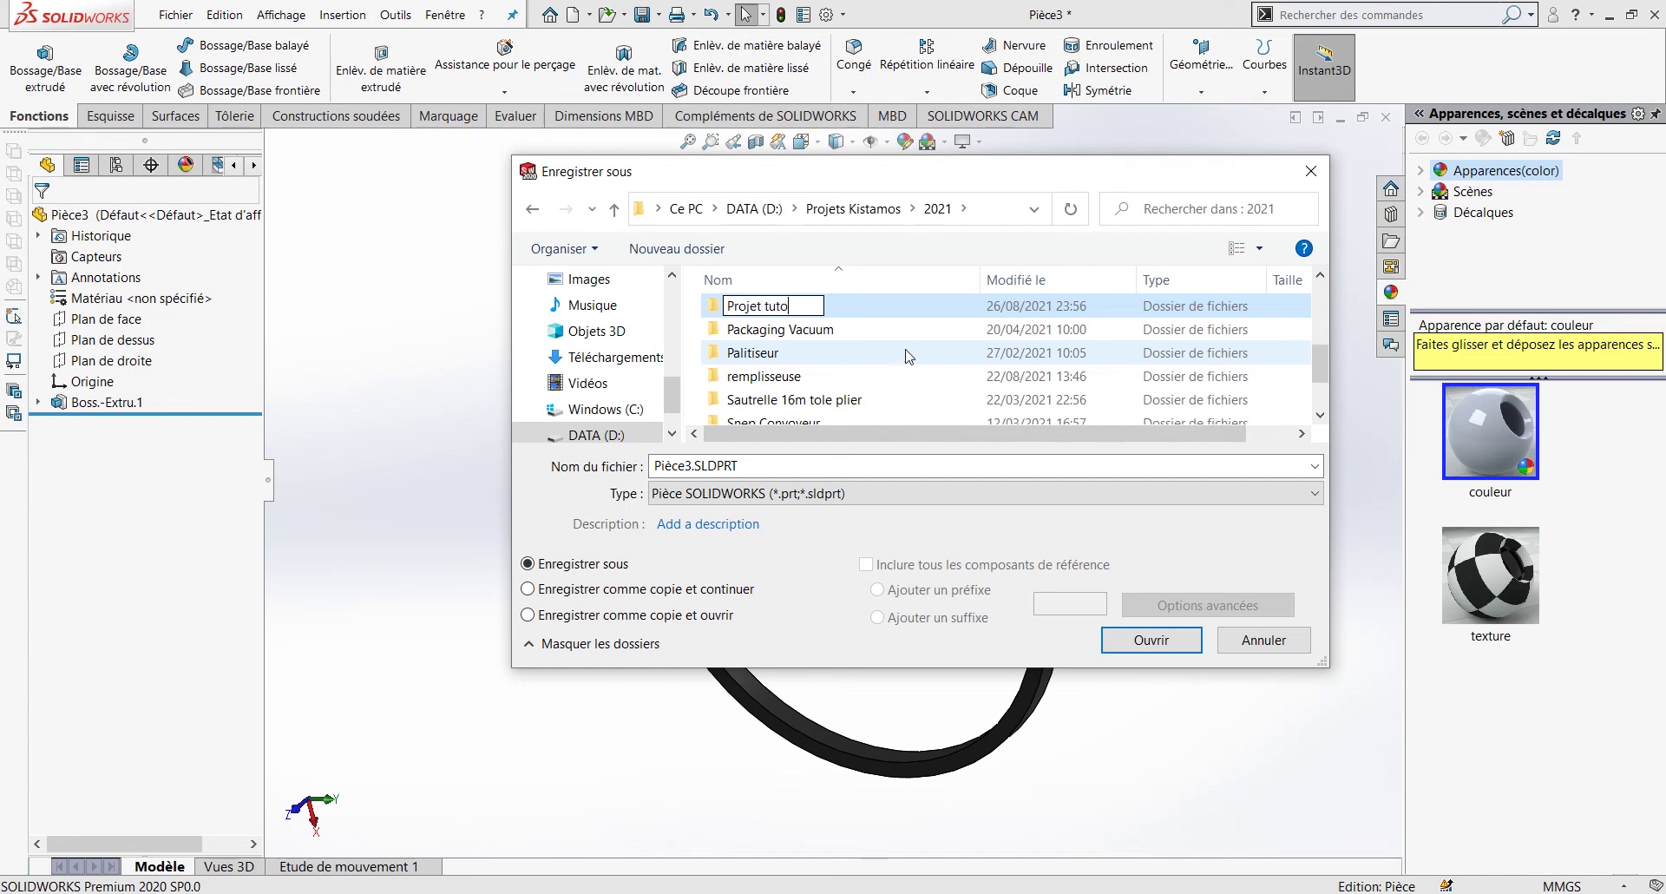
type("riel")
key("Return")
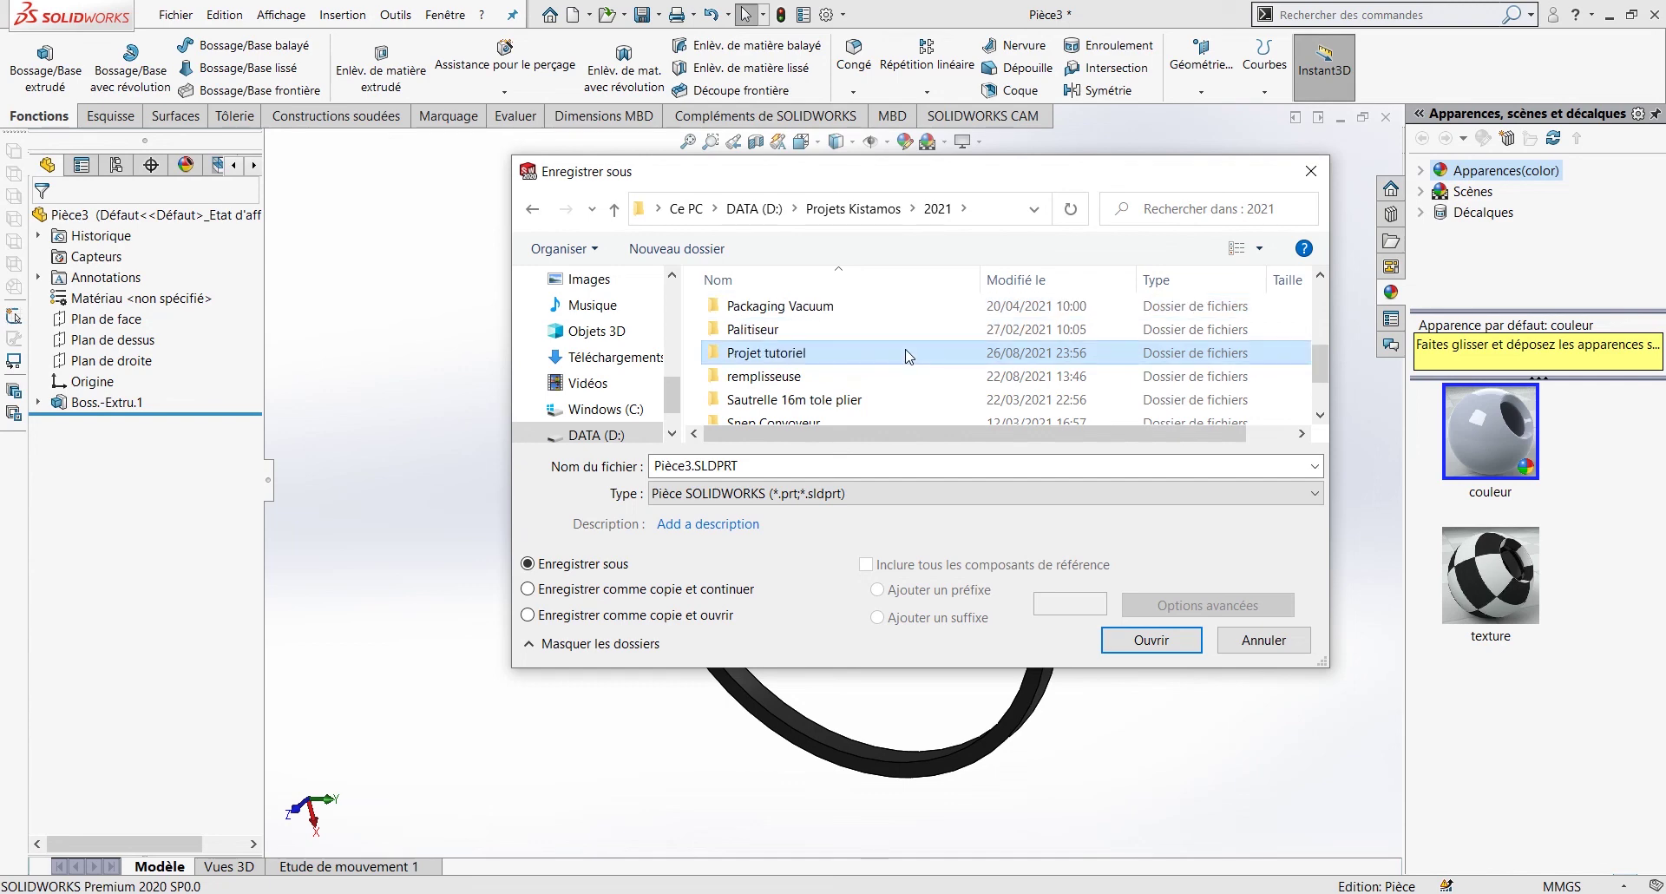
Step: Save the part in the Projet tutoriel folder under the file name Joint
key("Return")
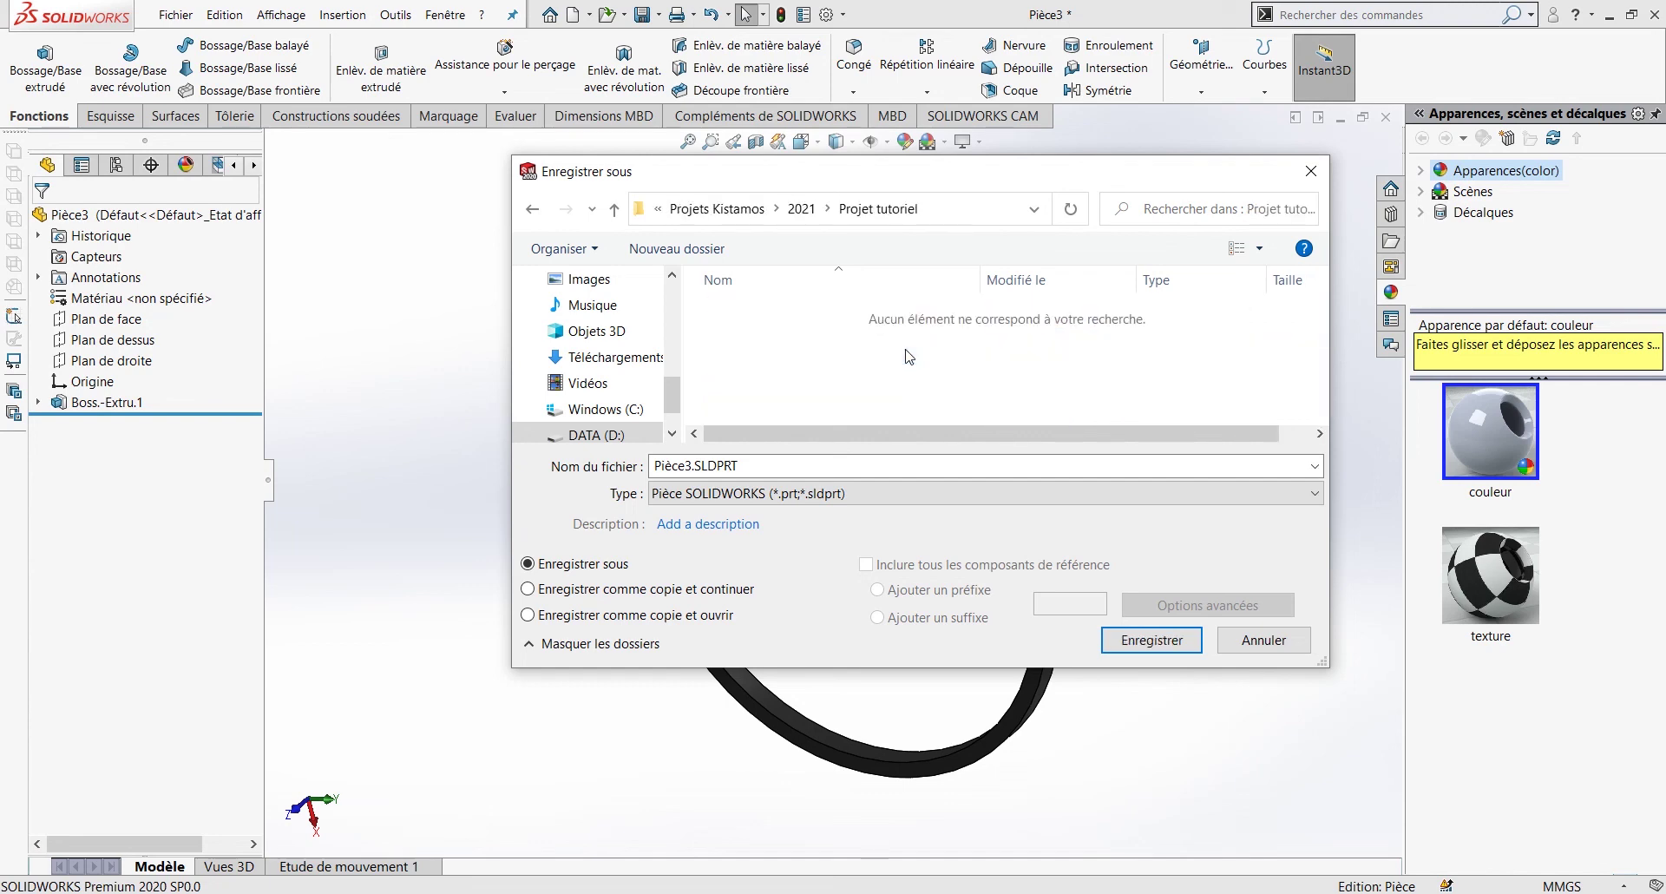
left_click(797, 469)
type("Joint")
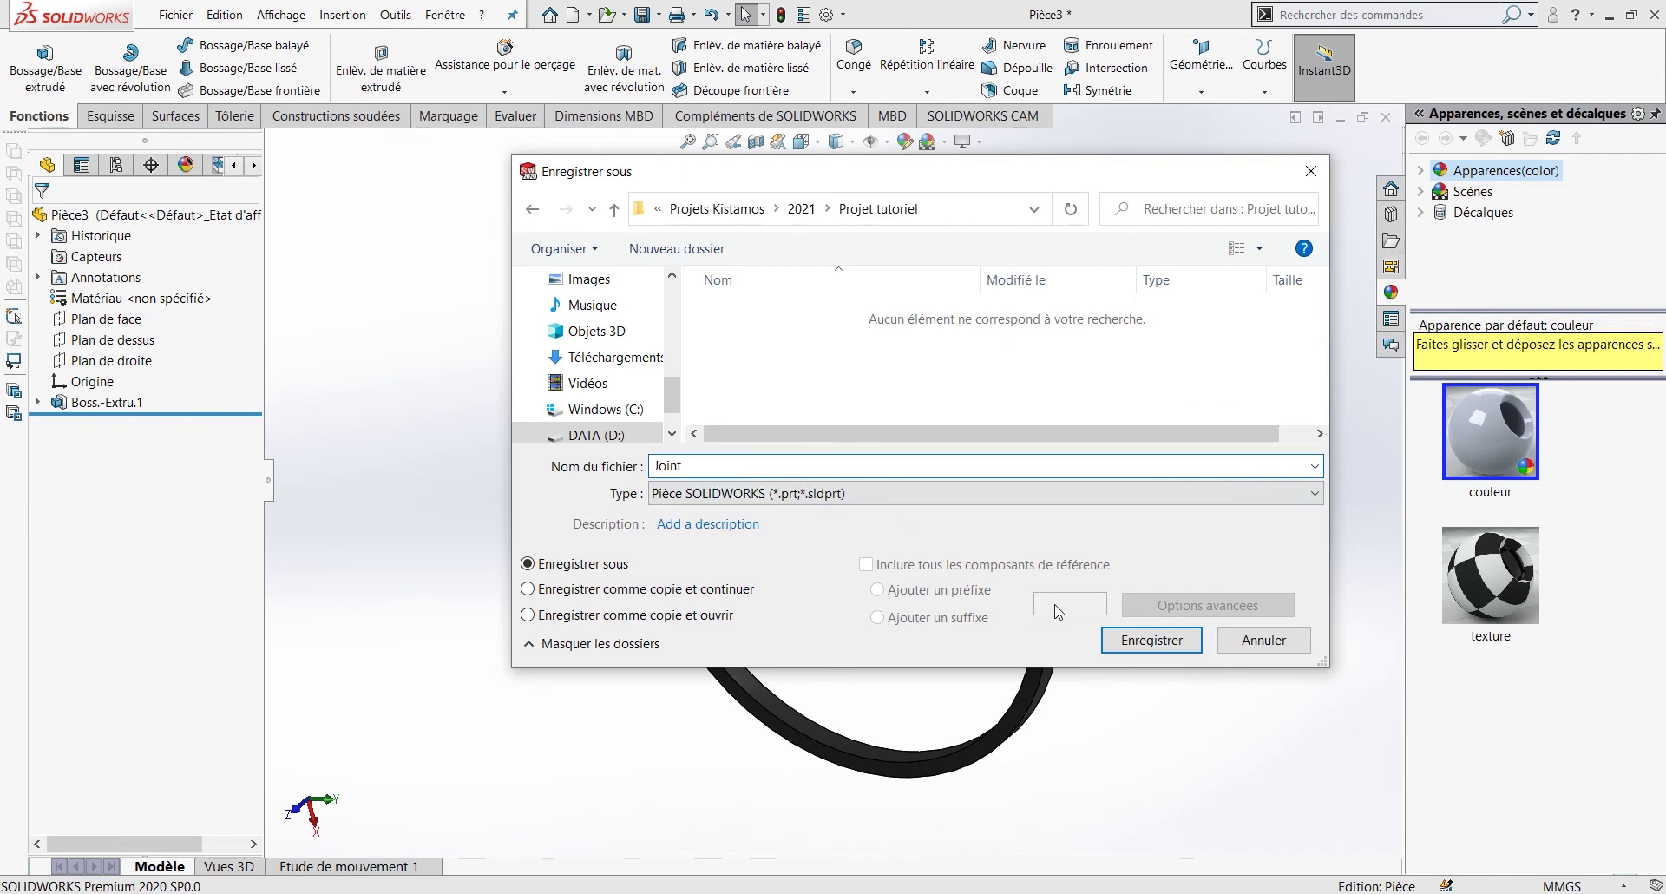
left_click(1145, 639)
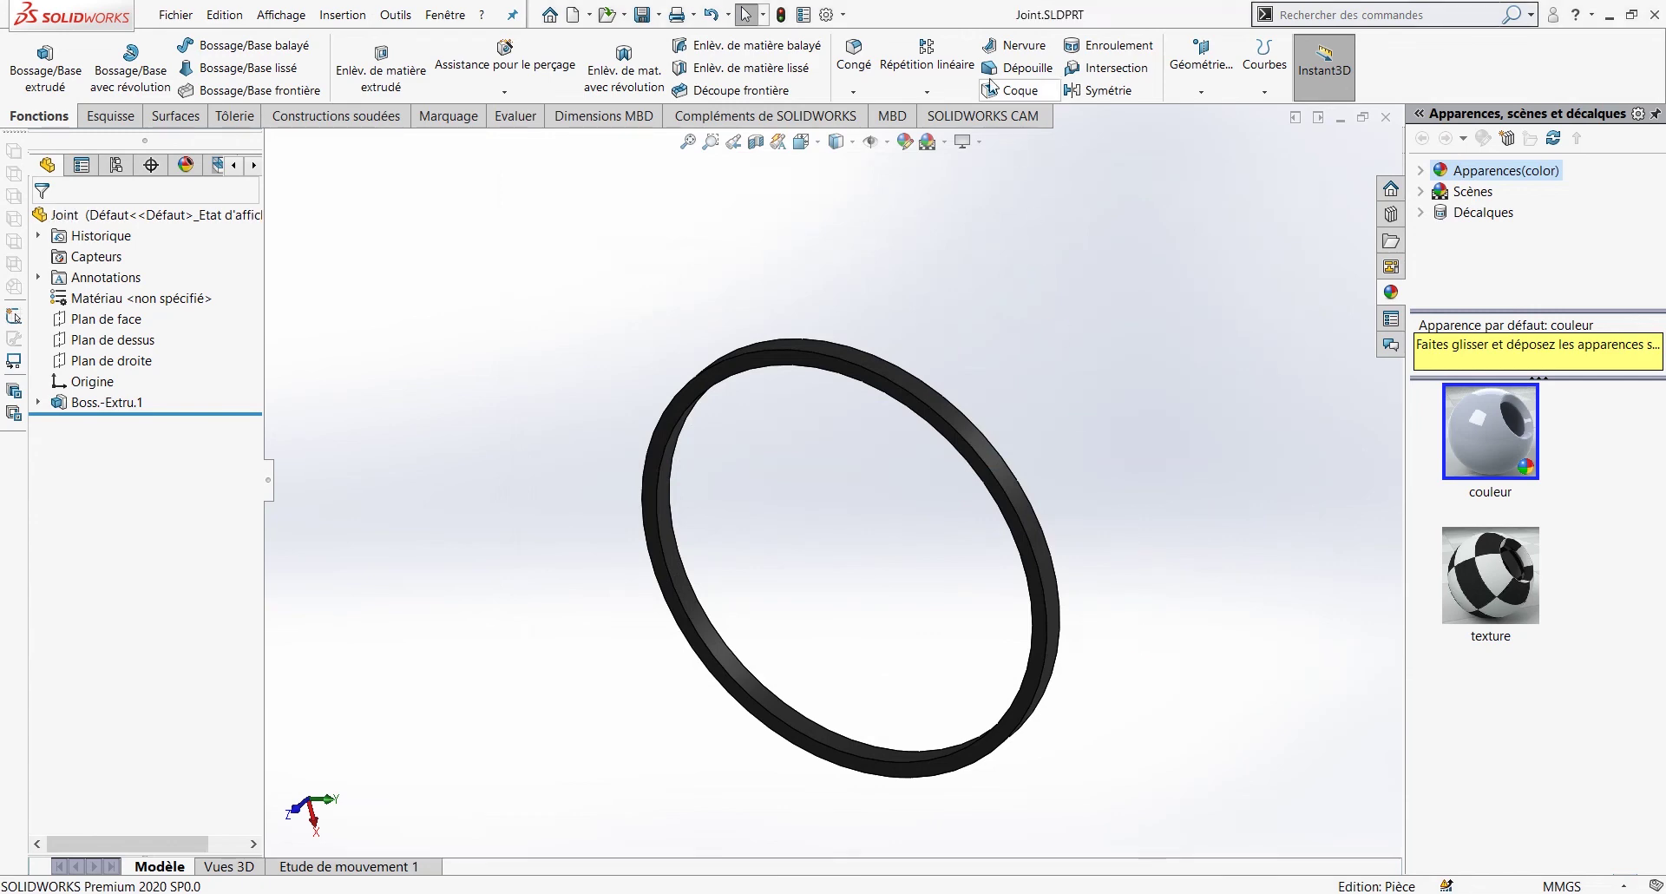